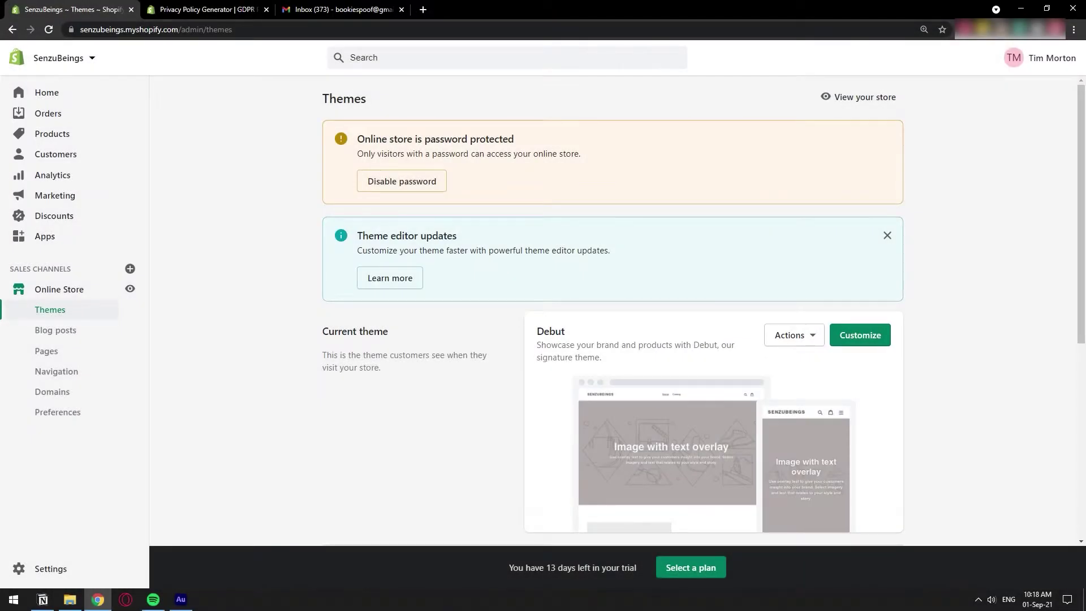
# Step: Switch to the Privacy Policy Generator browser tab
pyautogui.click(168, 8)
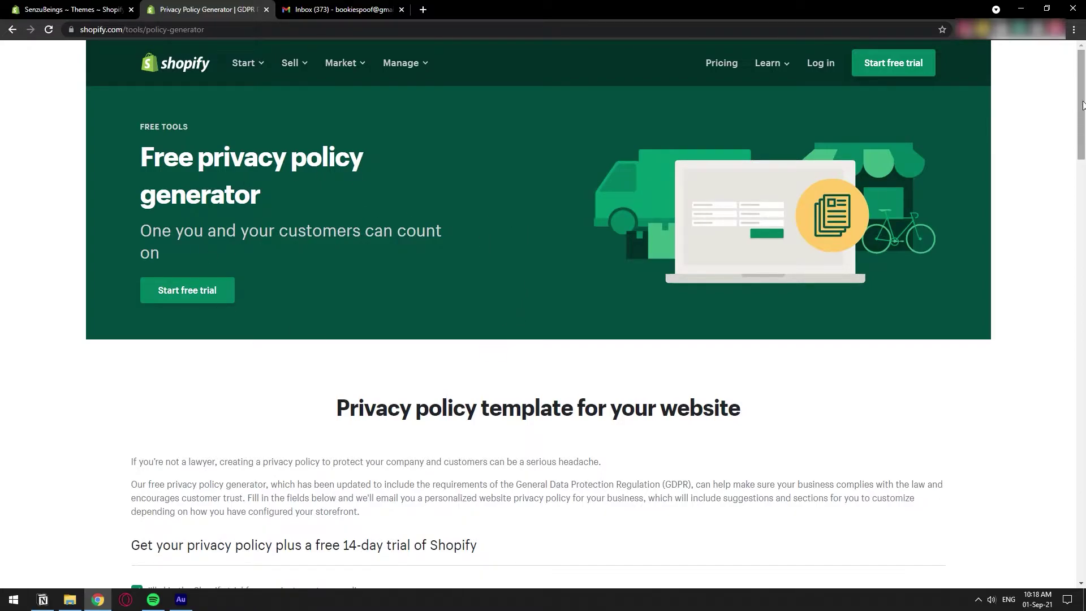
# Step: Skip the Shopify trial, review the company, email and address fields, then switch to Gmail
pyautogui.scroll(-6, 382, 247)
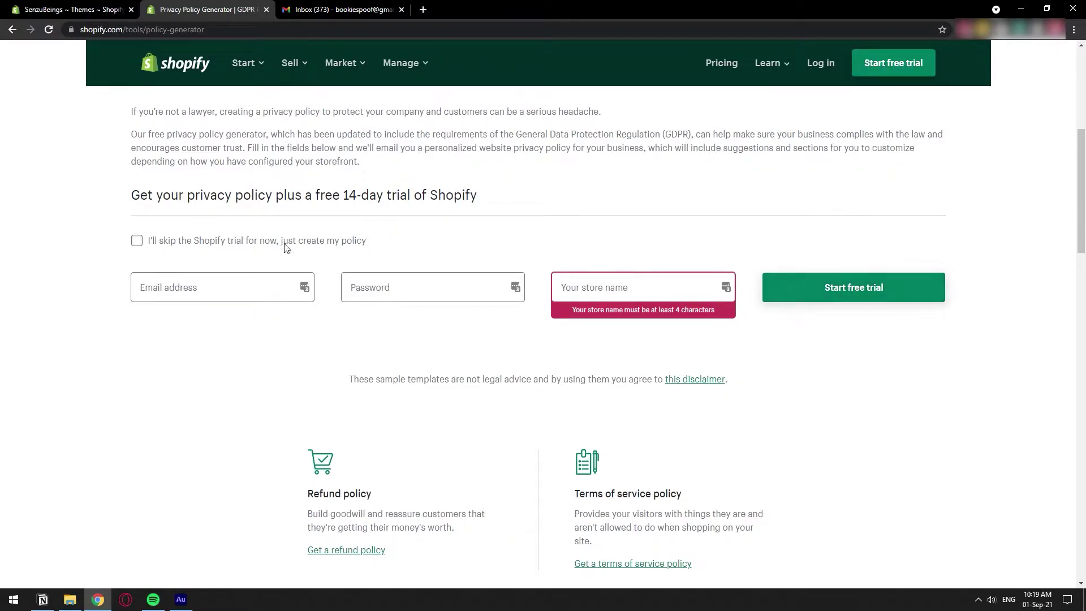
pyautogui.click(149, 243)
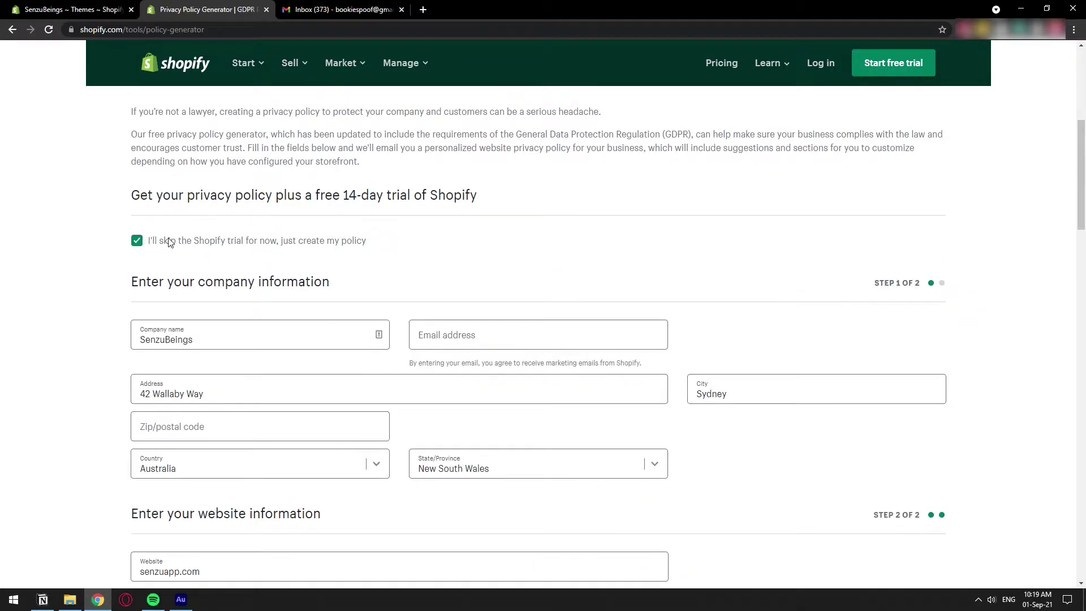
pyautogui.scroll(-2, 1068, 231)
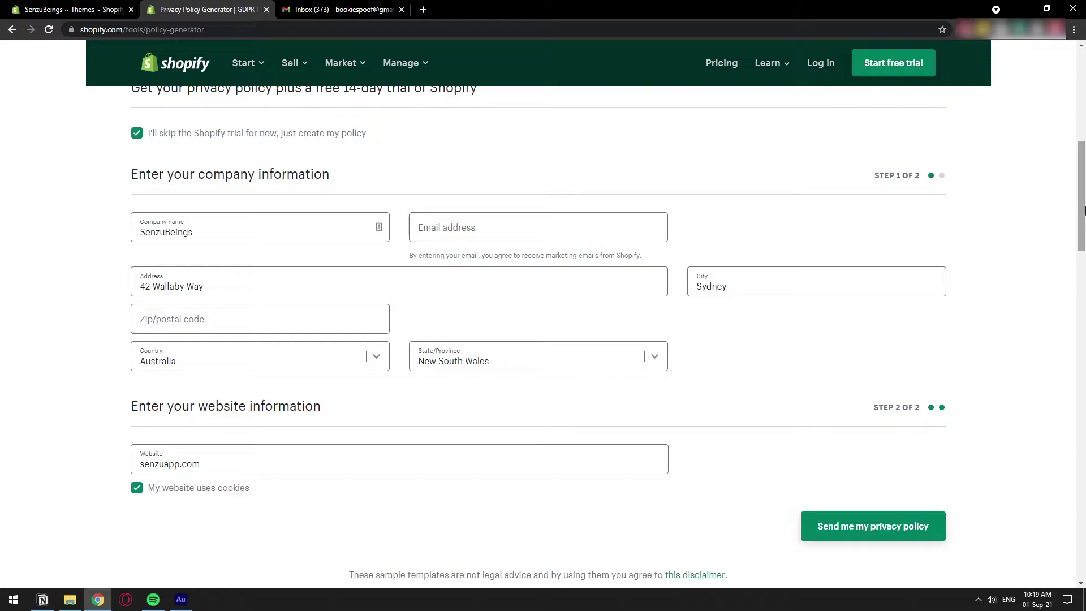
pyautogui.click(198, 238)
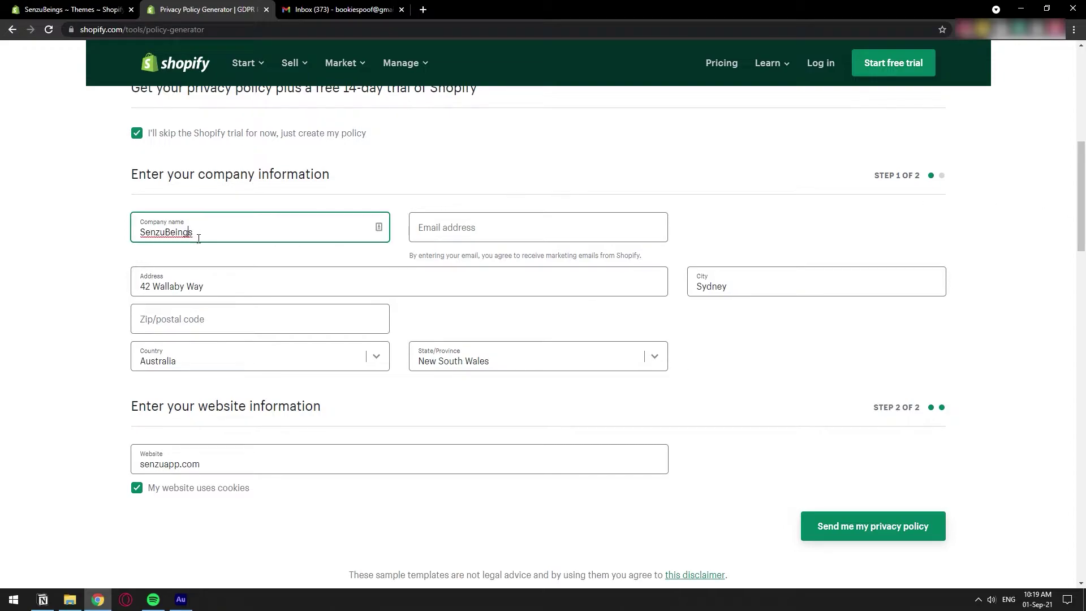
pyautogui.click(451, 241)
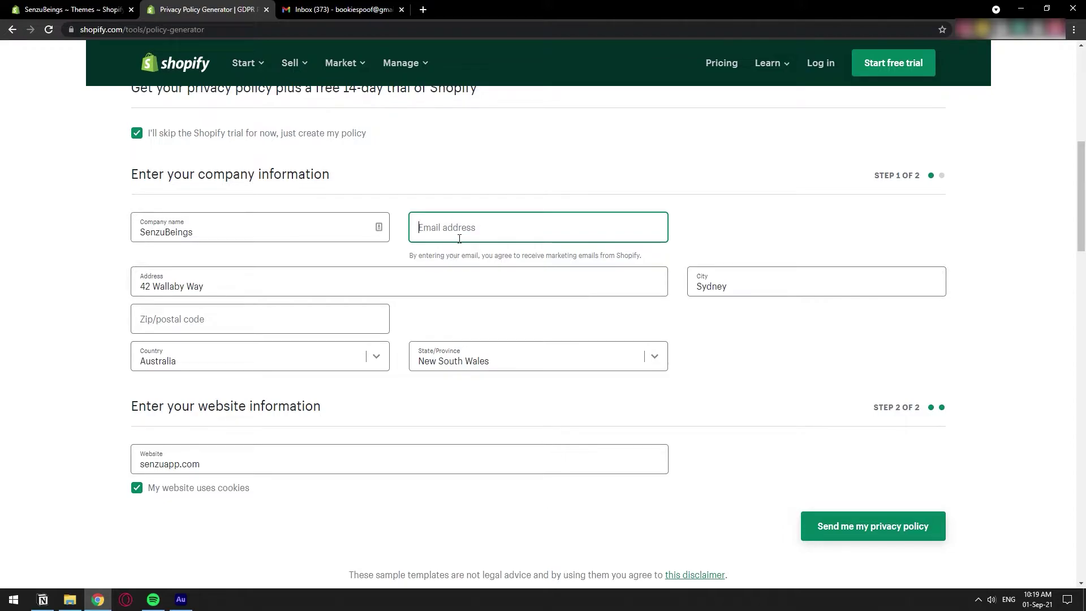
pyautogui.click(259, 284)
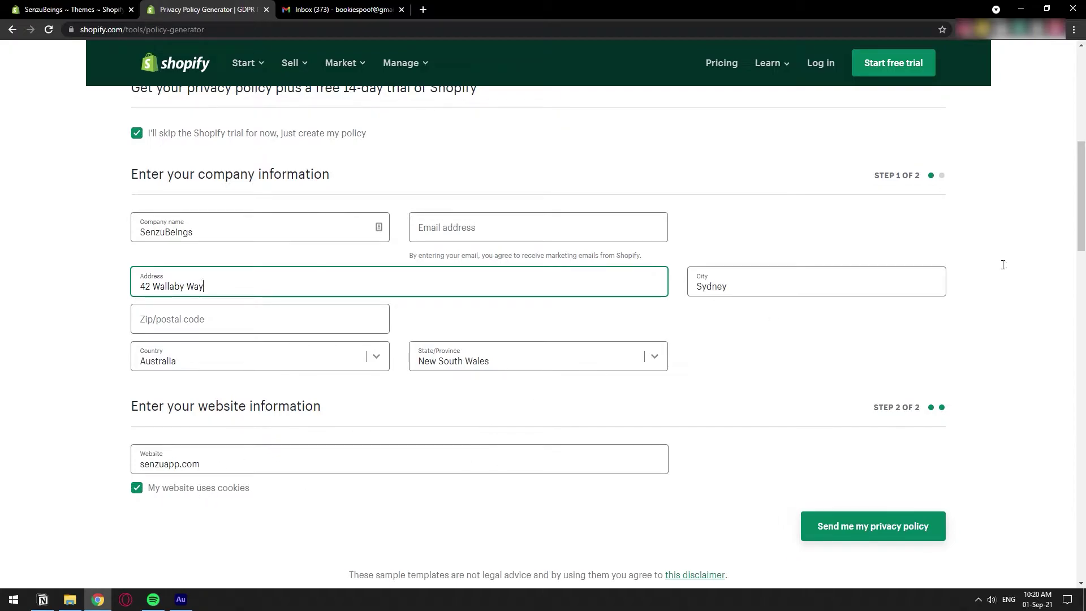
pyautogui.scroll(-1, 1083, 212)
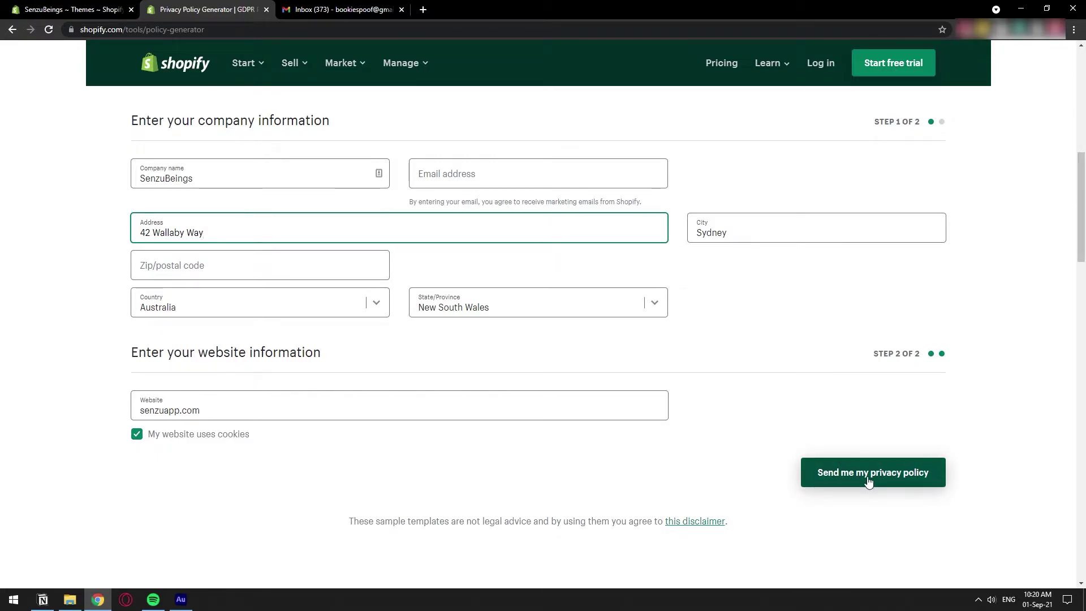
pyautogui.click(295, 9)
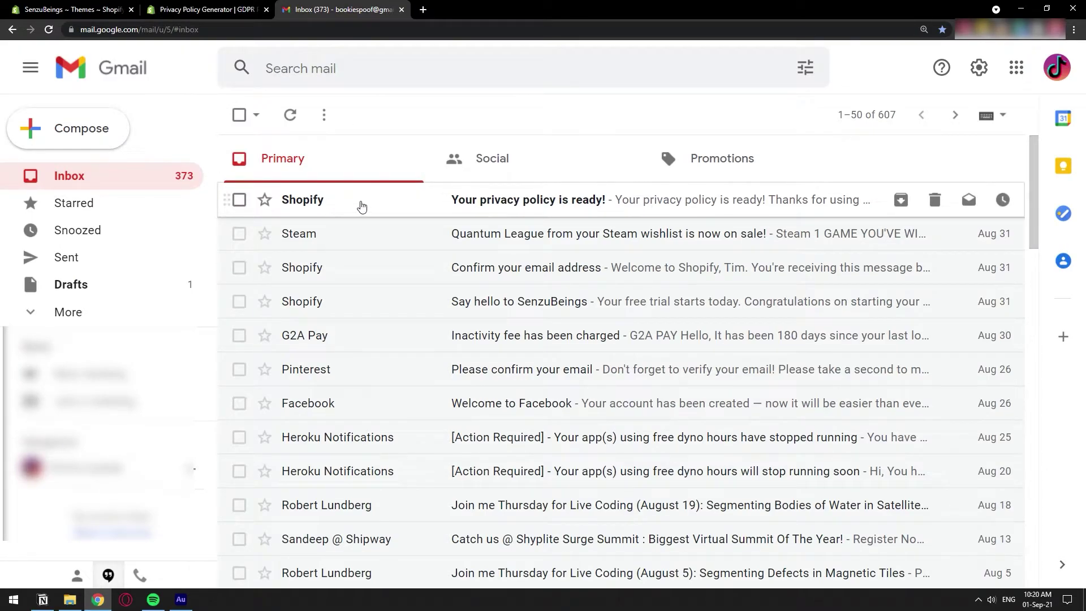
# Step: Open the 'Your privacy policy is ready!' email and zoom the page out to 110%
pyautogui.click(509, 207)
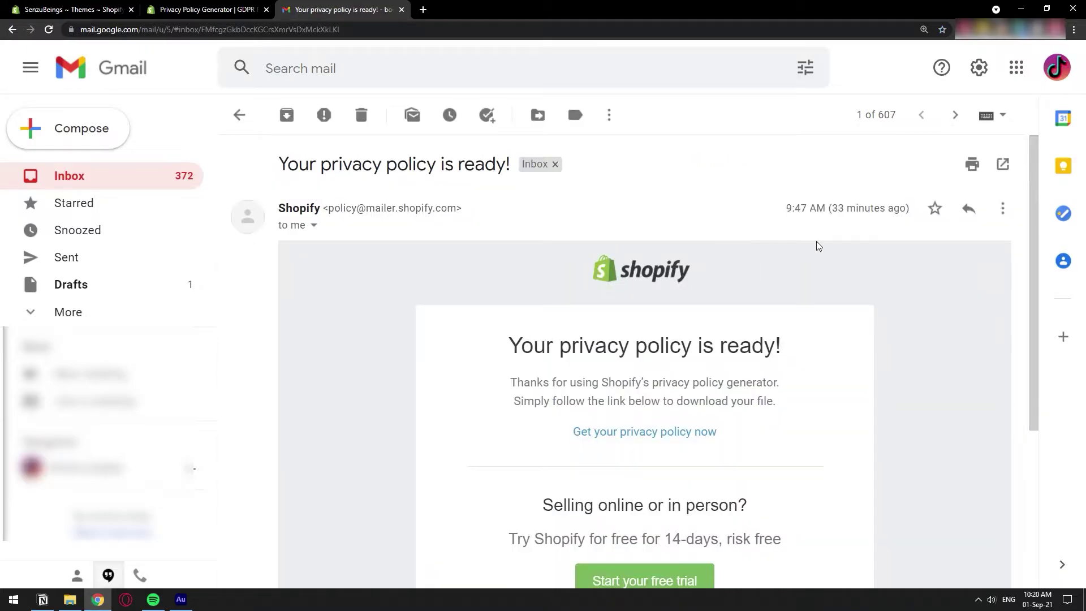
pyautogui.hotkey('ctrl', '-')
pyautogui.hotkey('ctrl', '-')
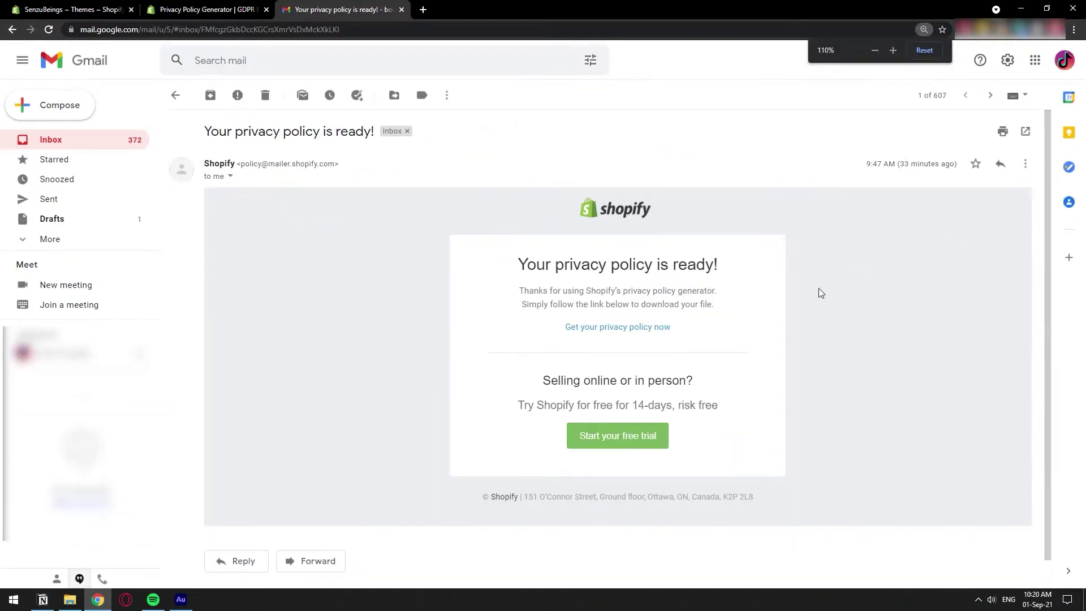
pyautogui.moveTo(584, 305); pyautogui.dragTo(614, 312)
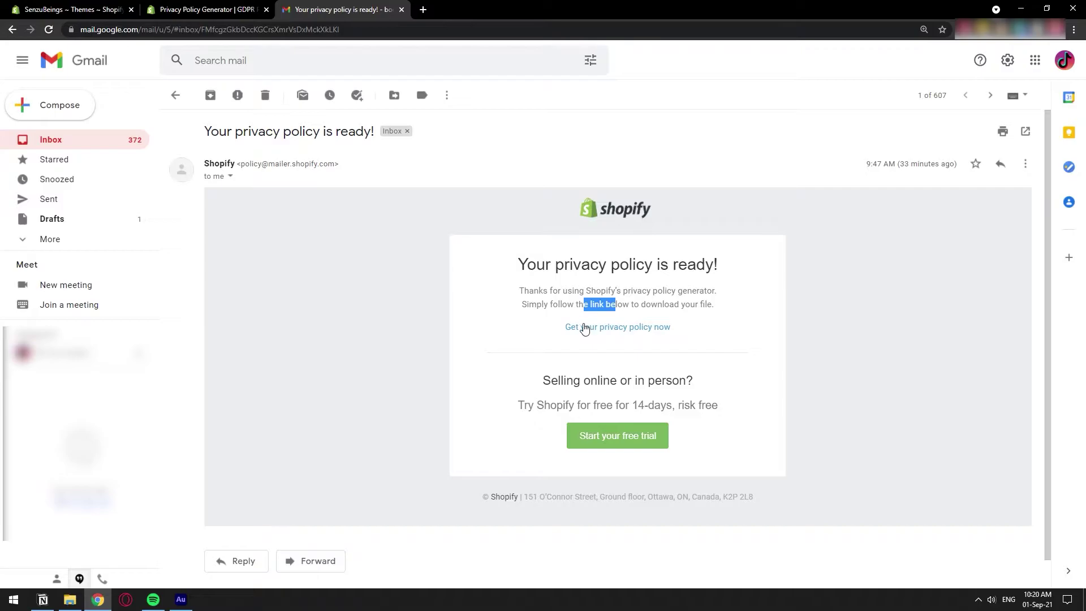
# Step: Open the generated SenzuBeings policy from the email and copy its full text to the clipboard
pyautogui.click(648, 331)
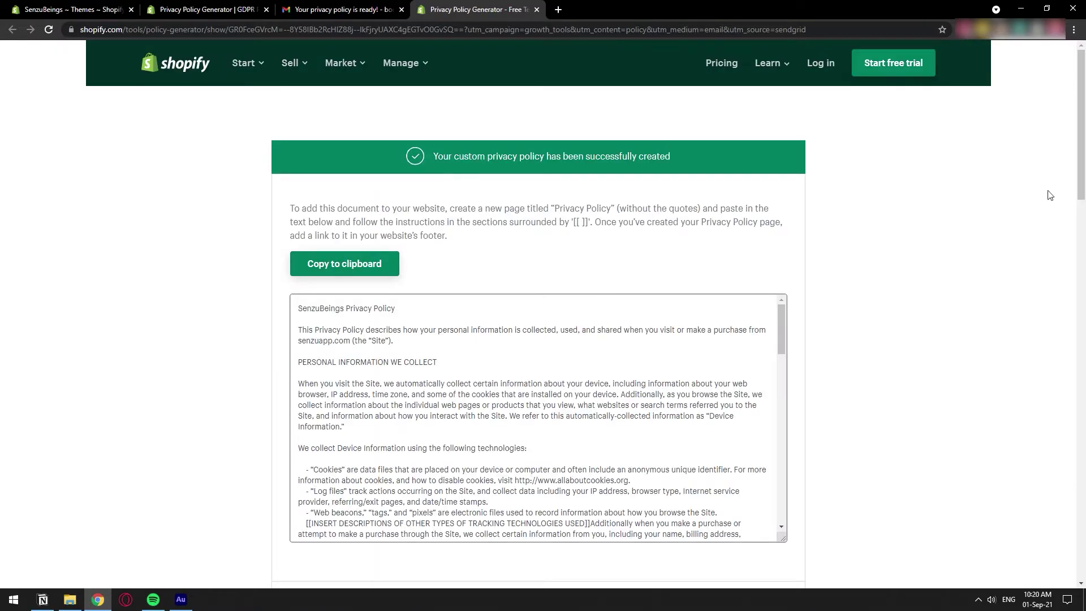
pyautogui.scroll(-2, 679, 226)
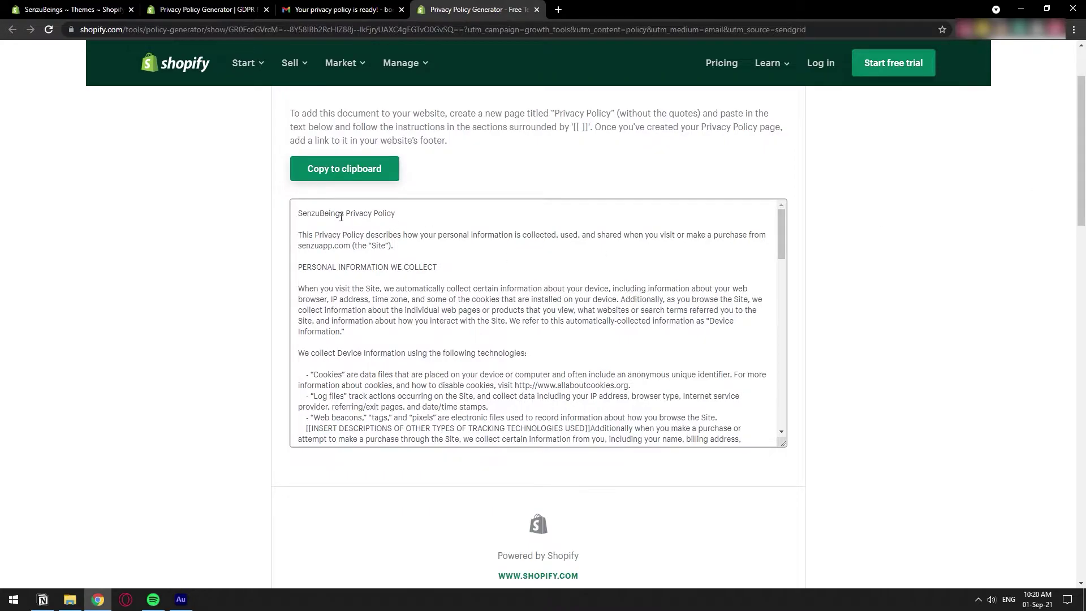
pyautogui.moveTo(341, 217); pyautogui.dragTo(440, 223)
pyautogui.click(445, 248)
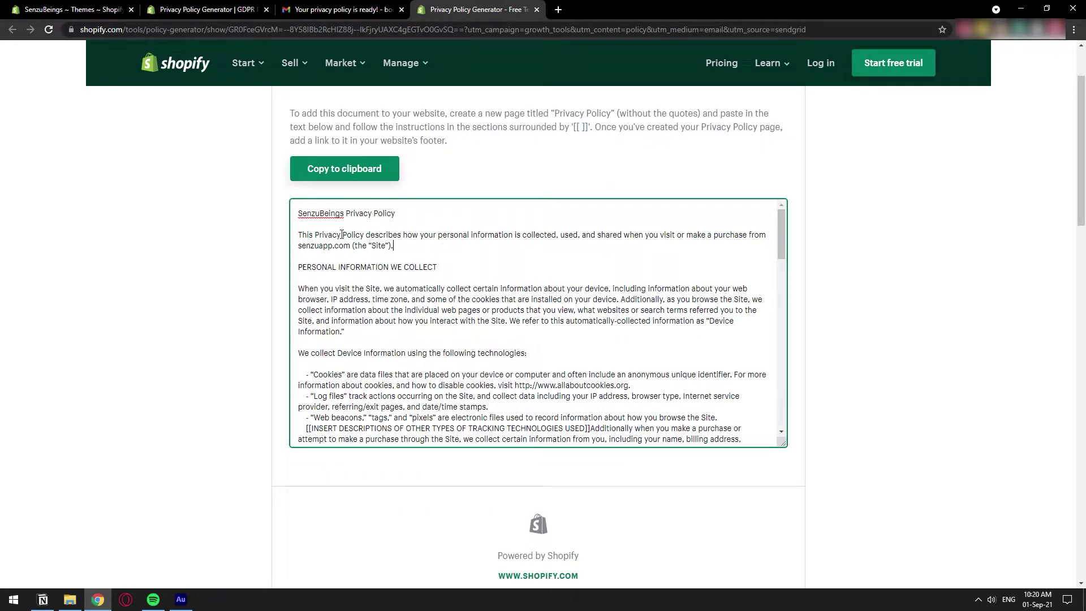
pyautogui.doubleClick(311, 215)
pyautogui.click(389, 219)
pyautogui.moveTo(779, 227); pyautogui.dragTo(770, 441)
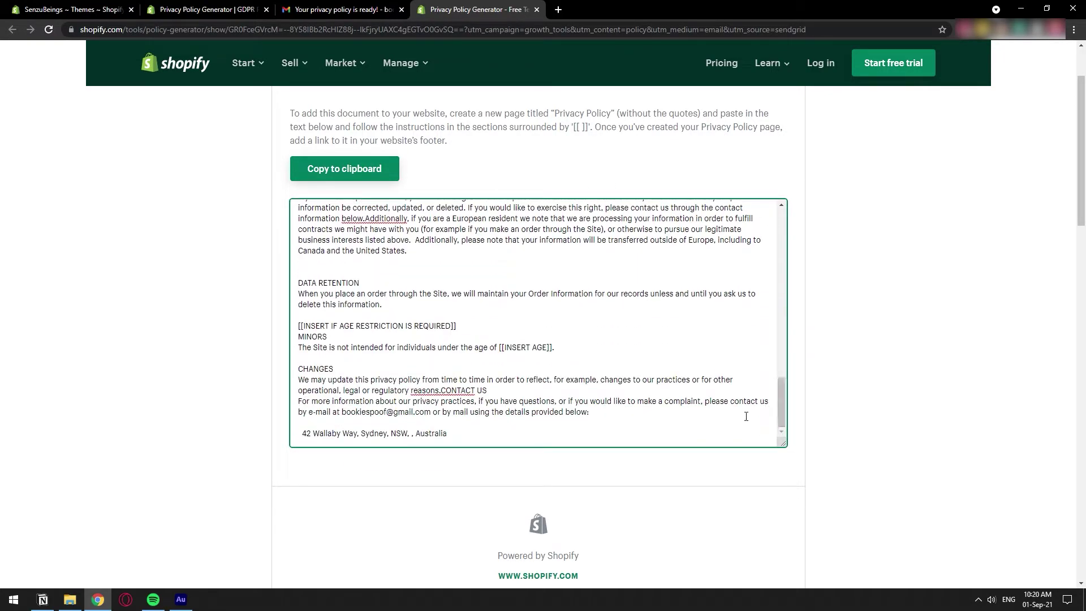
pyautogui.click(338, 172)
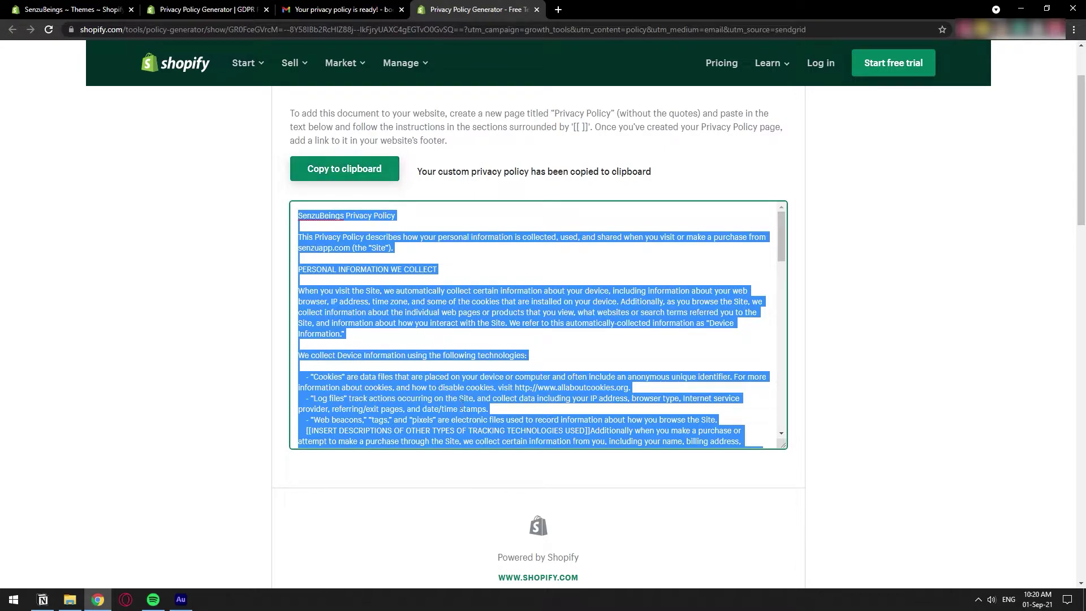
# Step: Back in the admin, go to Online Store > Pages and add a new page
pyautogui.click(70, 9)
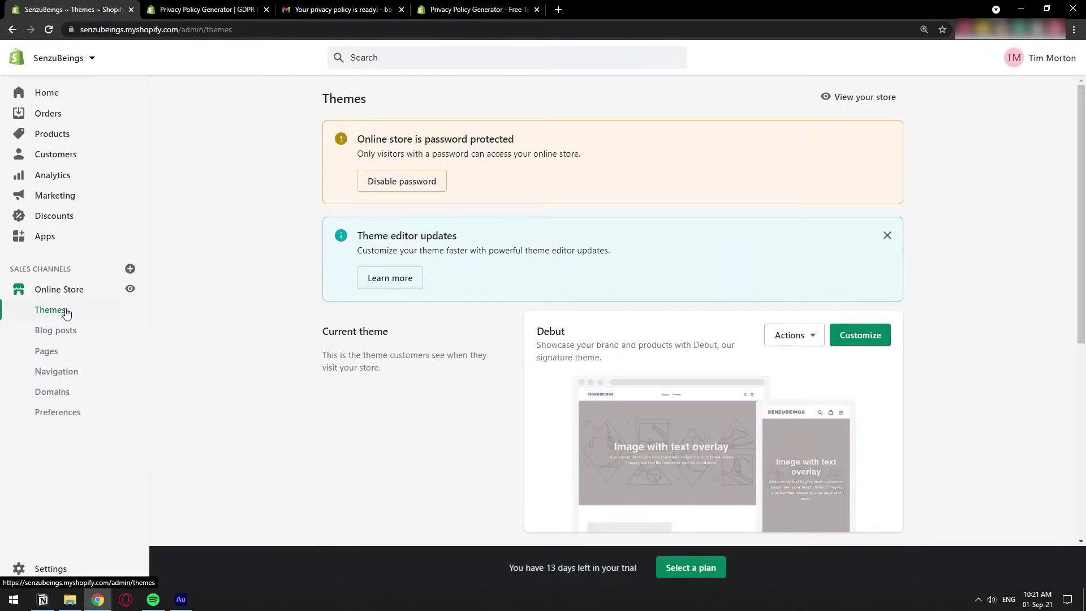
pyautogui.click(68, 351)
pyautogui.scroll(-1, 1084, 211)
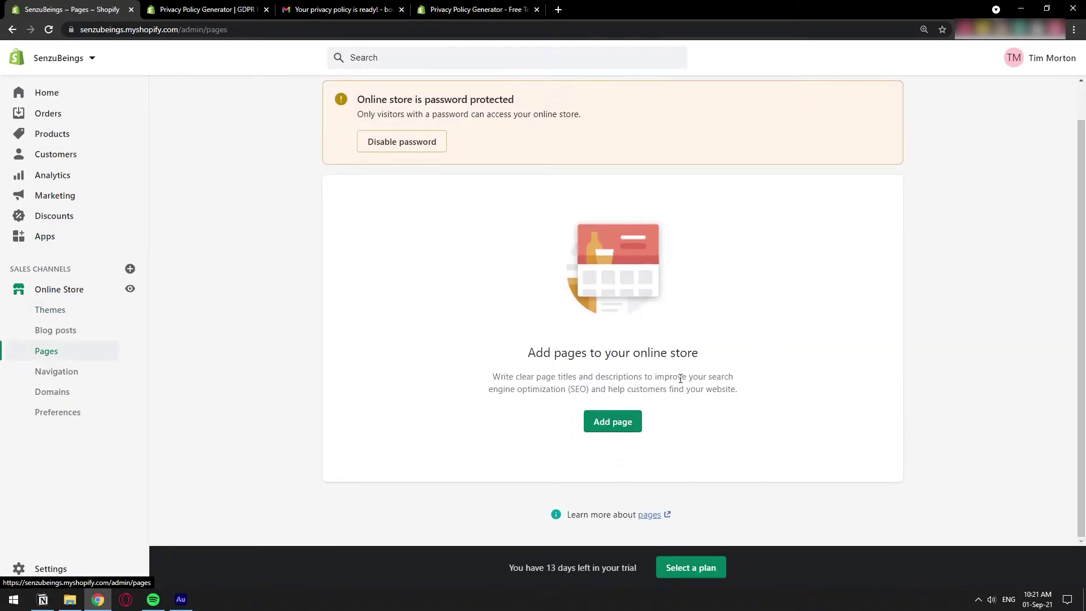
pyautogui.click(618, 425)
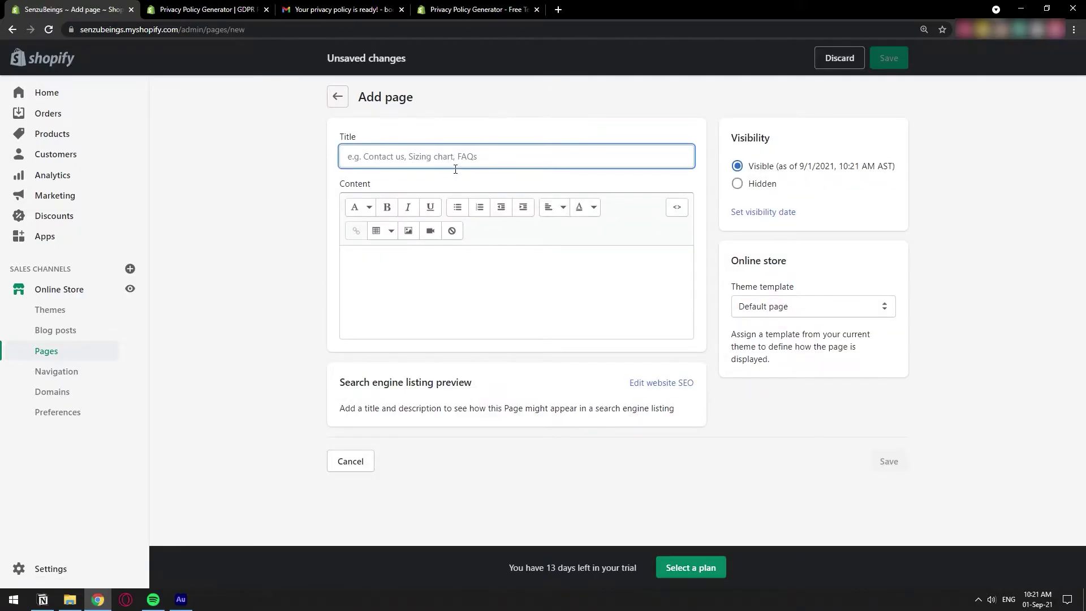
# Step: Title the page 'Privacy Policy' and paste the copied policy into its content
pyautogui.write('Privacy Po')
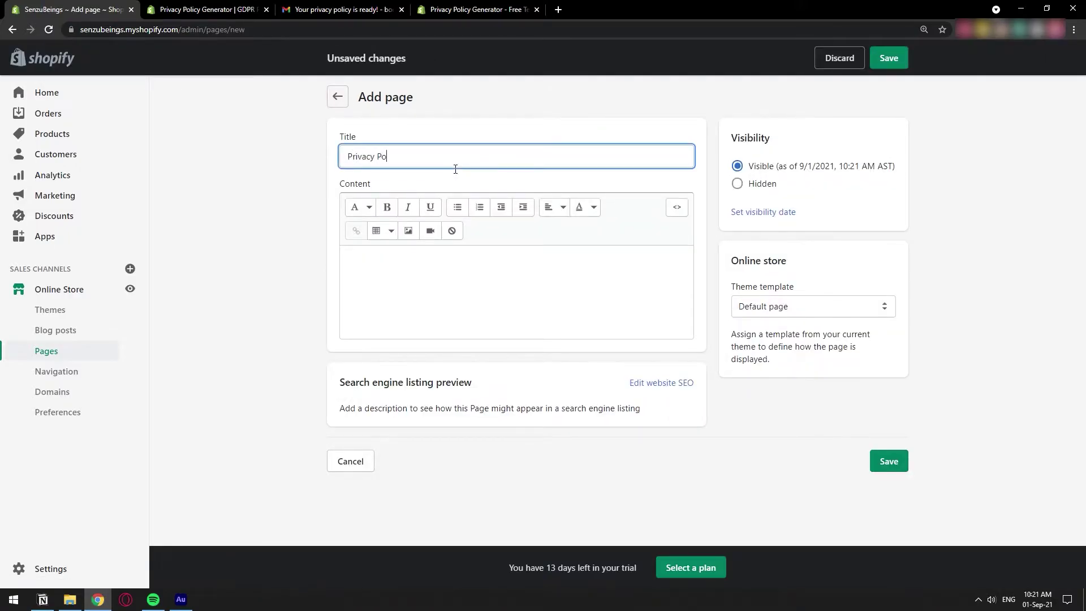
pyautogui.write('licy')
pyautogui.click(427, 306)
pyautogui.rightClick(421, 302)
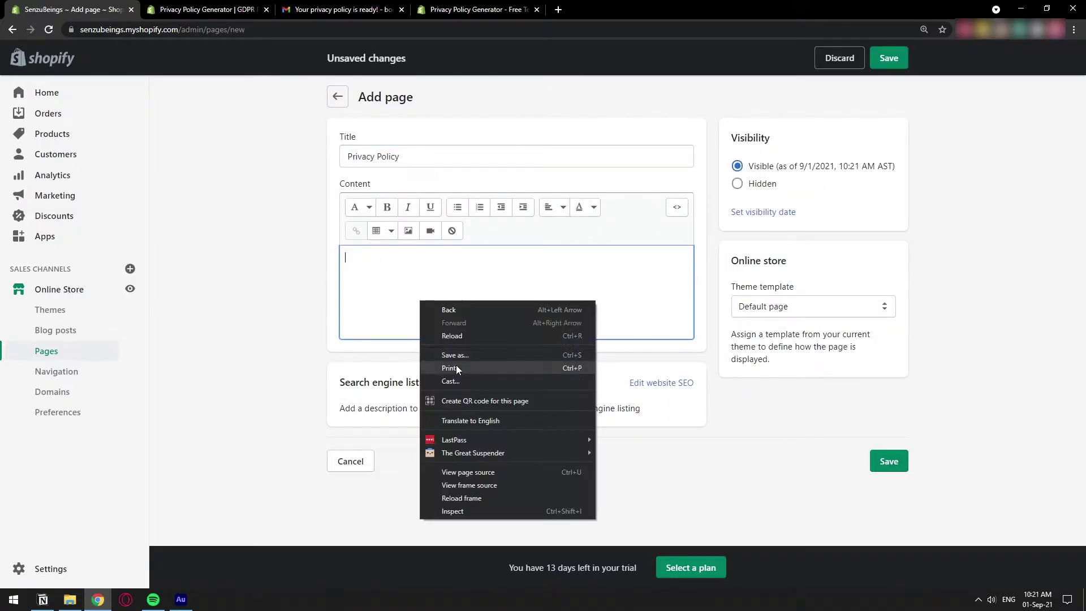
pyautogui.press('Escape')
pyautogui.hotkey('ctrl', 'v')
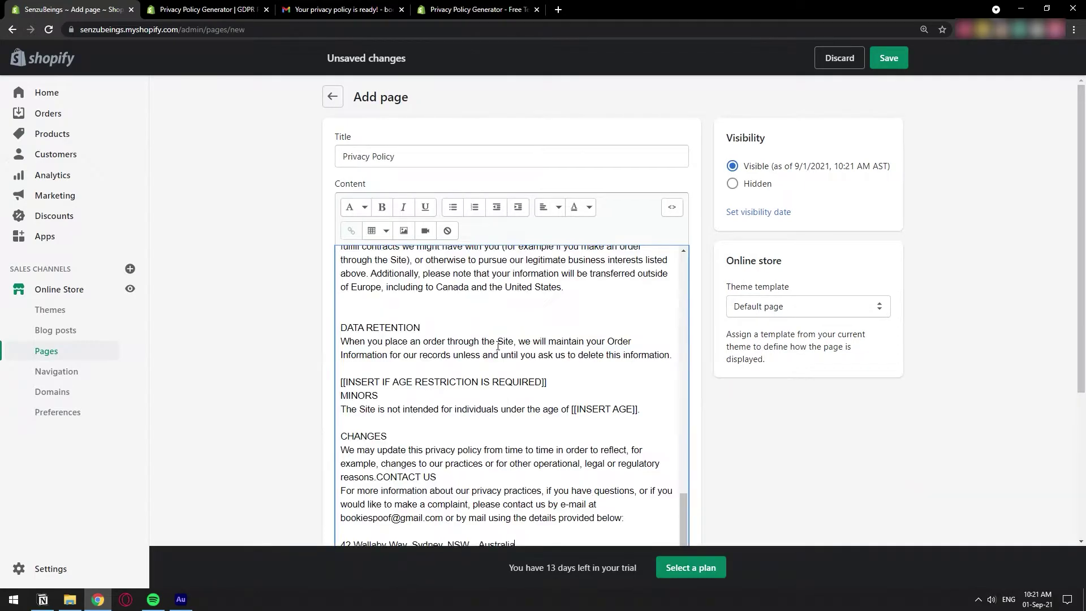
pyautogui.hotkey('ctrl', '0')
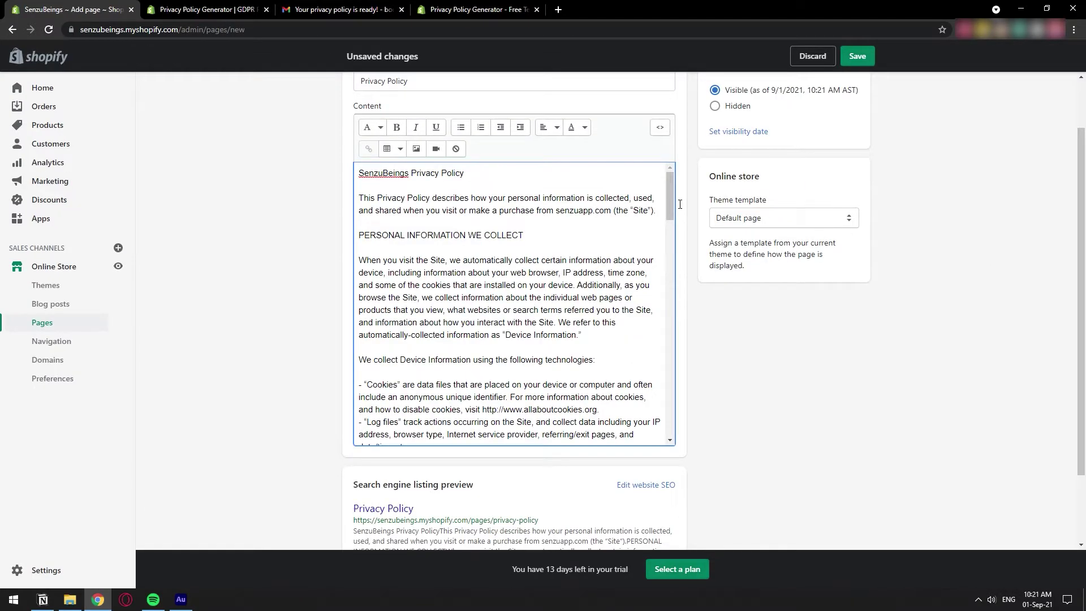
pyautogui.moveTo(680, 203)
pyautogui.mouseDown()
pyautogui.moveTo(700, 383)
pyautogui.moveTo(685, 189)
pyautogui.mouseUp()
# Step: Insert line breaks after the web beacons sentence so 'Additionally' starts its own paragraph
pyautogui.moveTo(670, 187); pyautogui.dragTo(666, 240)
pyautogui.tripleClick(478, 180)
pyautogui.click(532, 210)
pyautogui.press('Return')
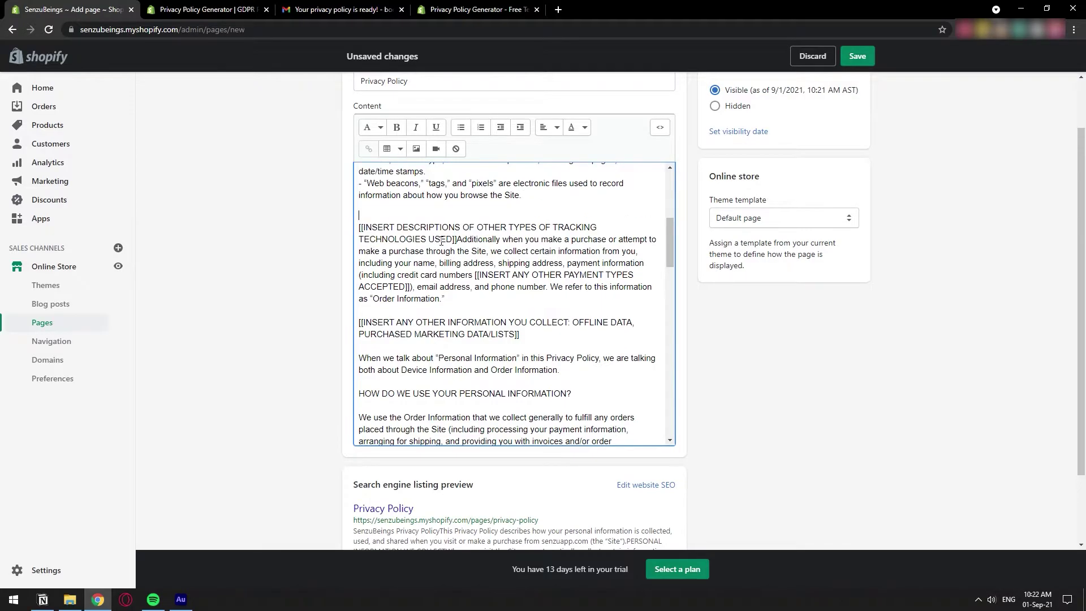
pyautogui.press('Return')
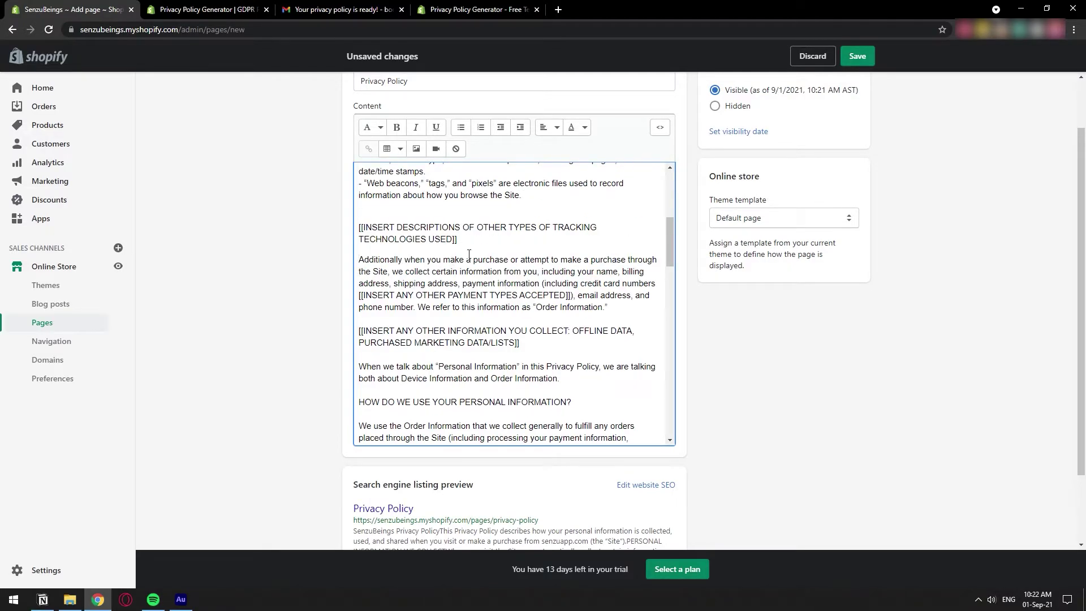
pyautogui.moveTo(370, 229); pyautogui.dragTo(597, 227)
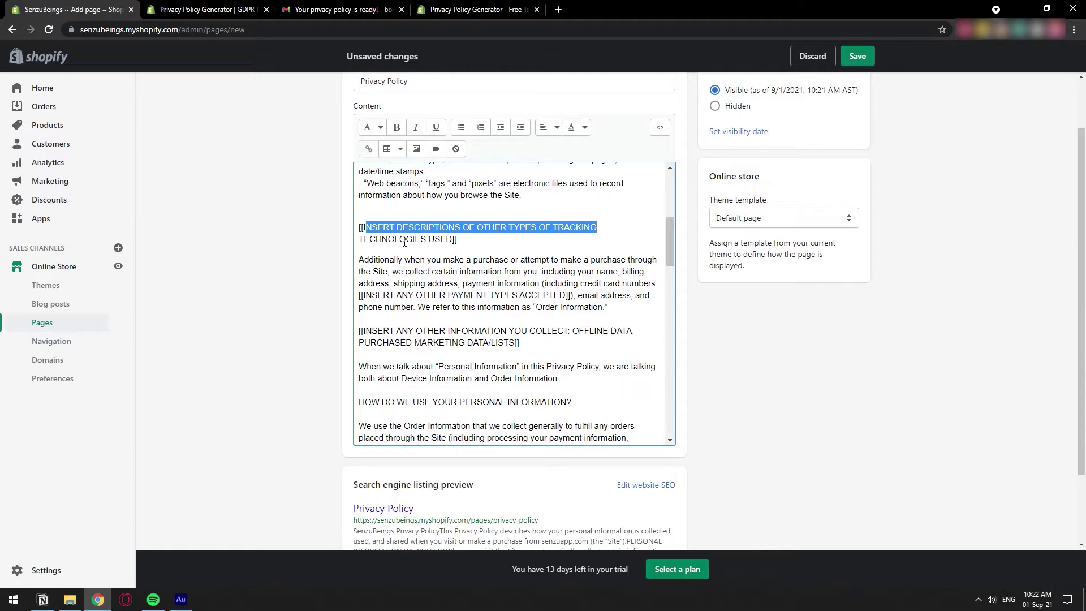
pyautogui.click(475, 247)
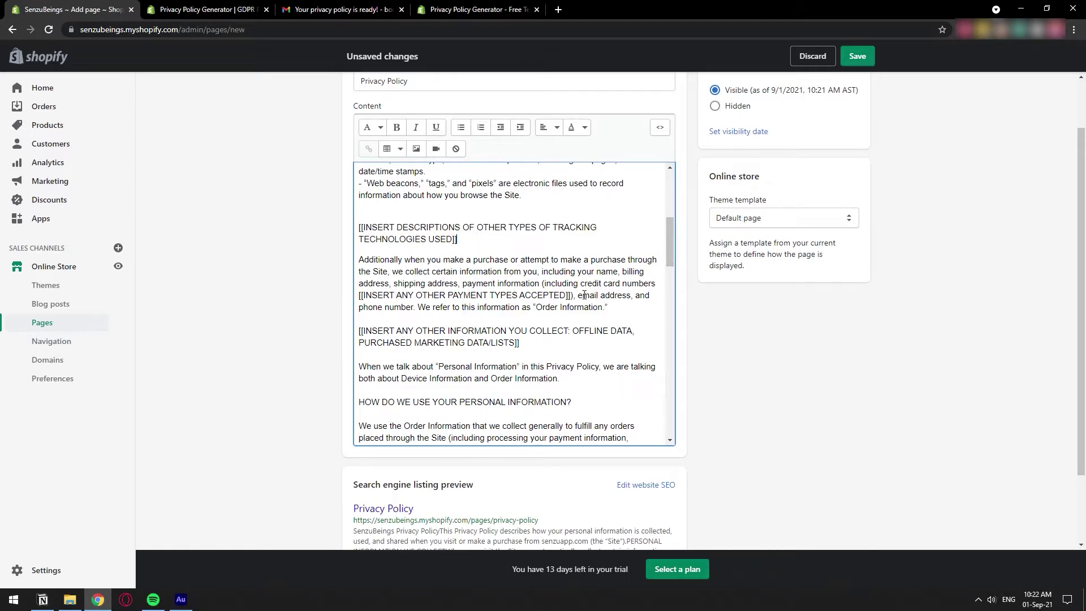
# Step: Review the placeholder paragraphs and insert the missing space after 'below.'
pyautogui.scroll(-2, 668, 249)
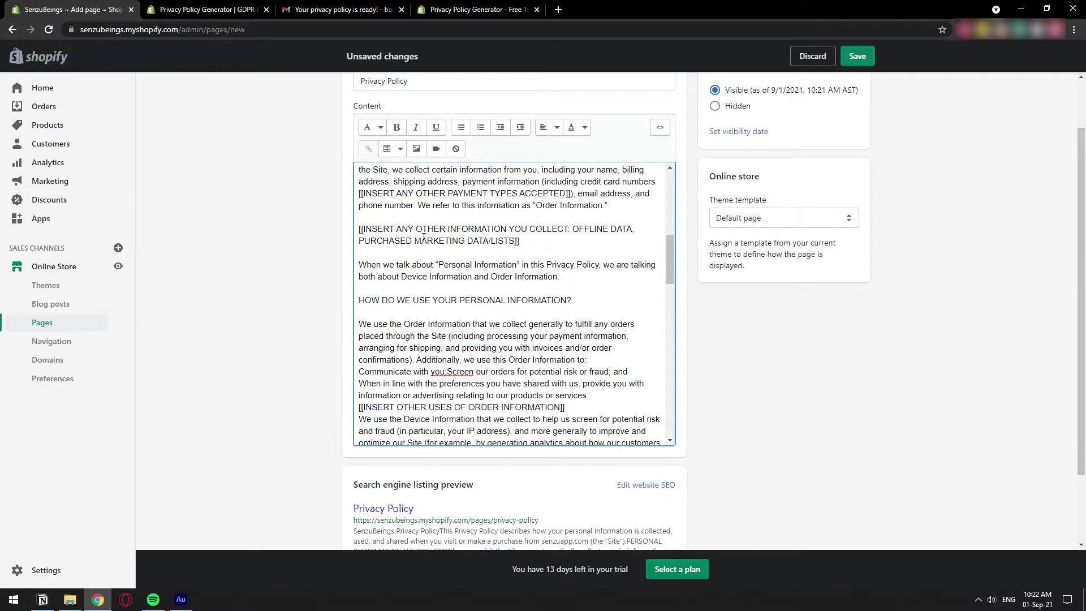
pyautogui.moveTo(530, 247); pyautogui.dragTo(359, 227)
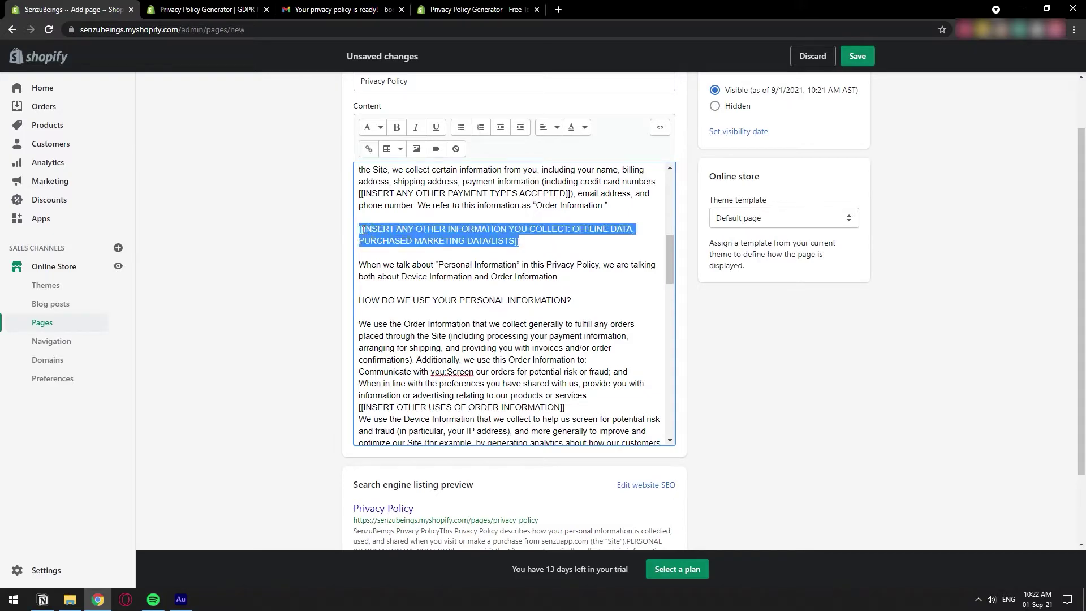
pyautogui.click(573, 229)
pyautogui.moveTo(669, 241); pyautogui.dragTo(670, 322)
pyautogui.moveTo(480, 235); pyautogui.dragTo(338, 238)
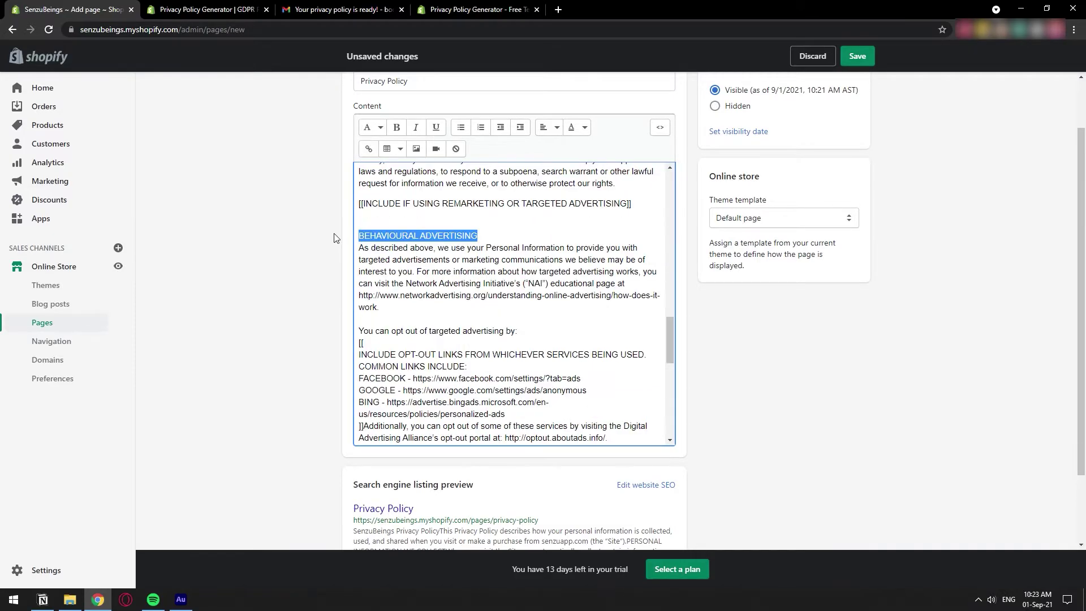
pyautogui.click(521, 225)
pyautogui.moveTo(670, 330); pyautogui.dragTo(669, 376)
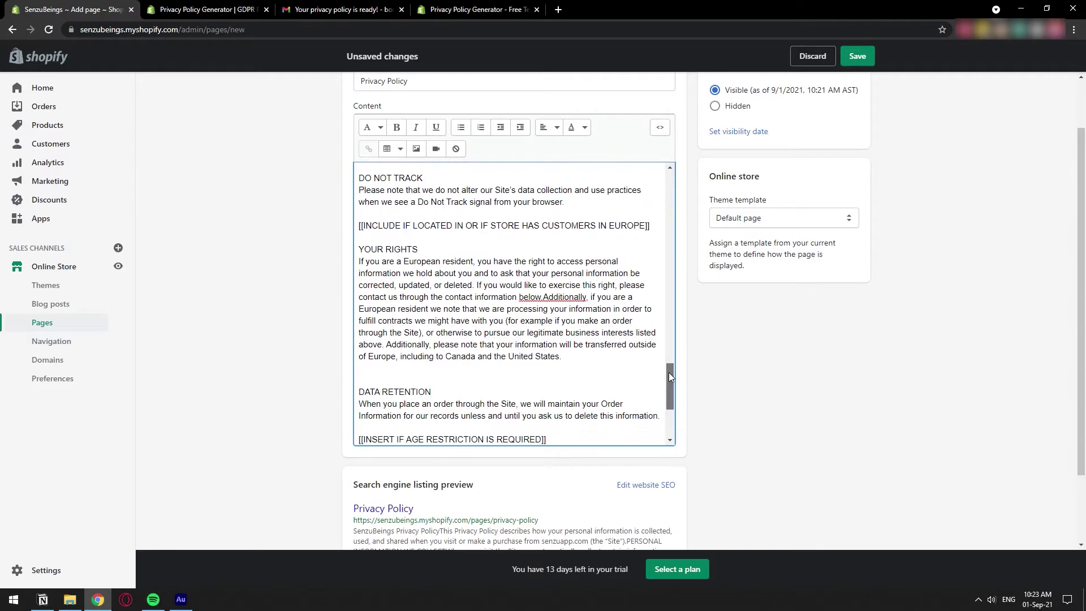
pyautogui.click(543, 294)
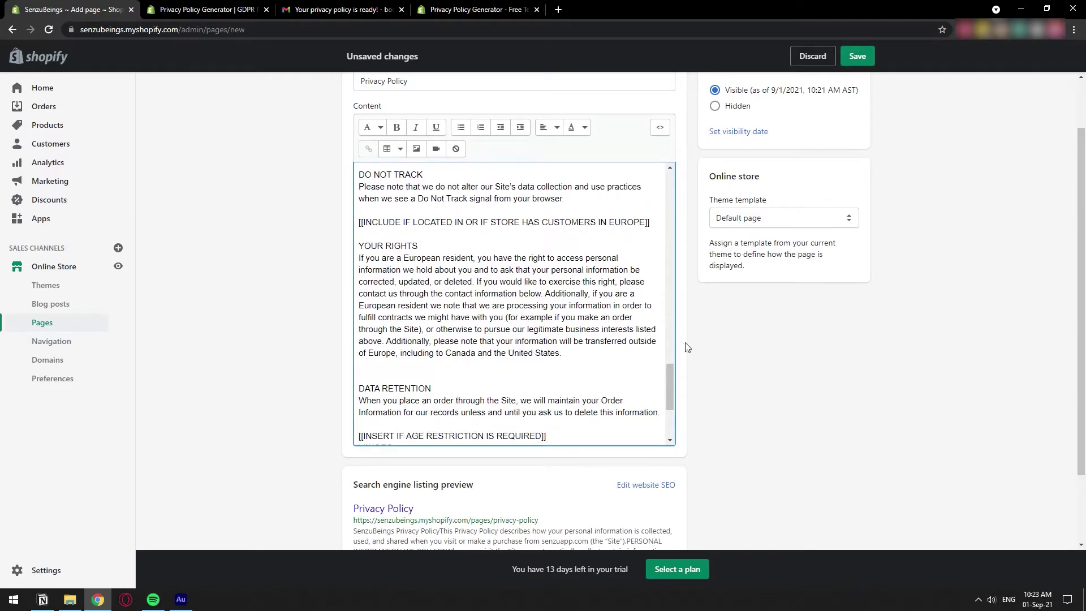
pyautogui.scroll(-2, 775, 389)
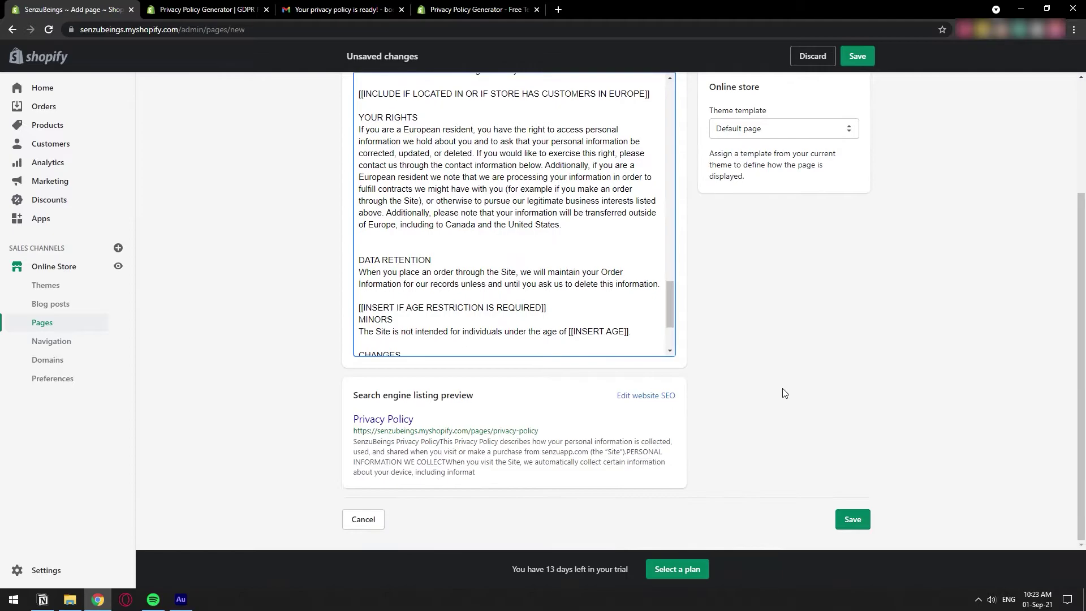
pyautogui.scroll(10, 785, 393)
# Step: Save the Privacy Policy page, glance at Navigation menus, then return to Online Store Themes
pyautogui.click(857, 56)
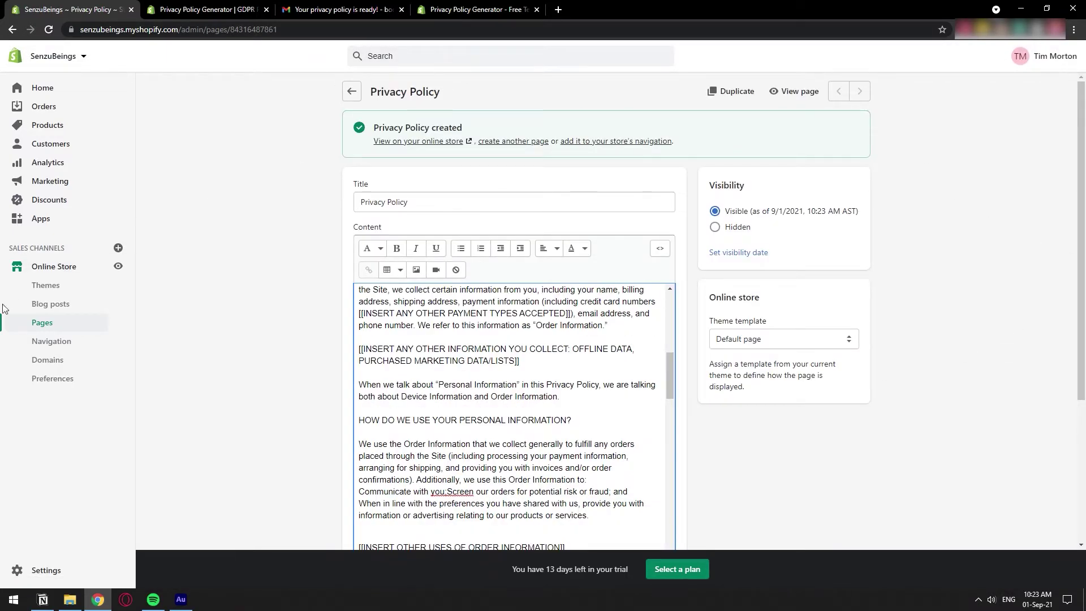
pyautogui.click(62, 268)
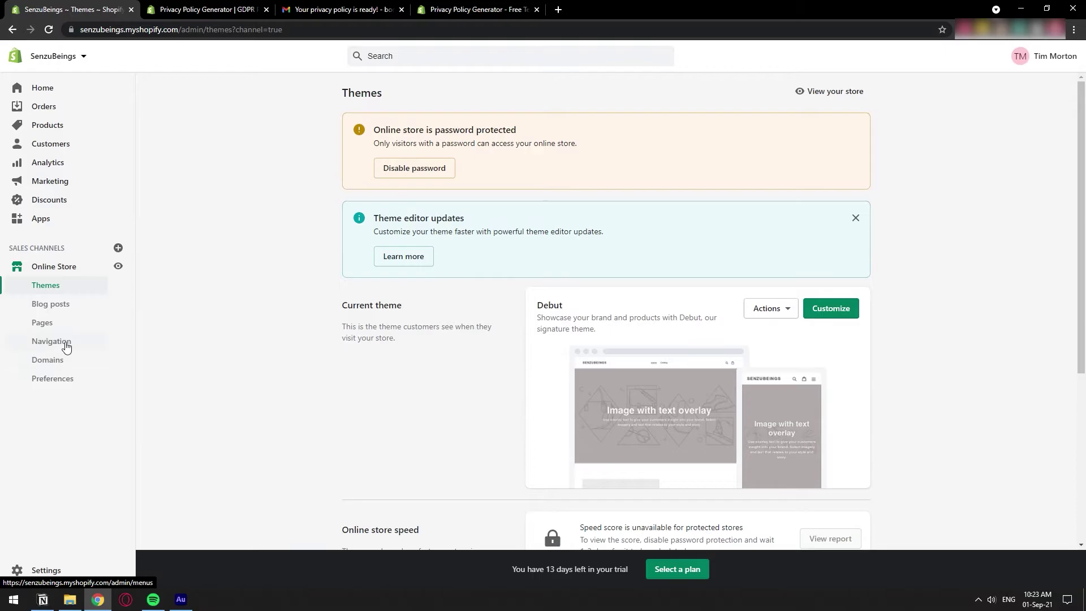
pyautogui.click(43, 345)
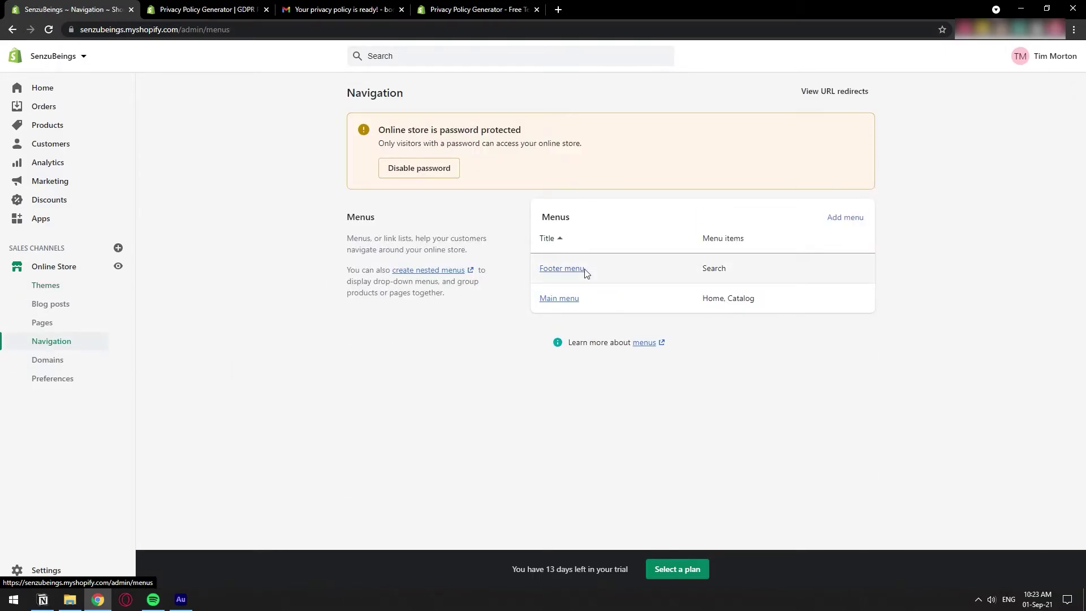
pyautogui.click(51, 283)
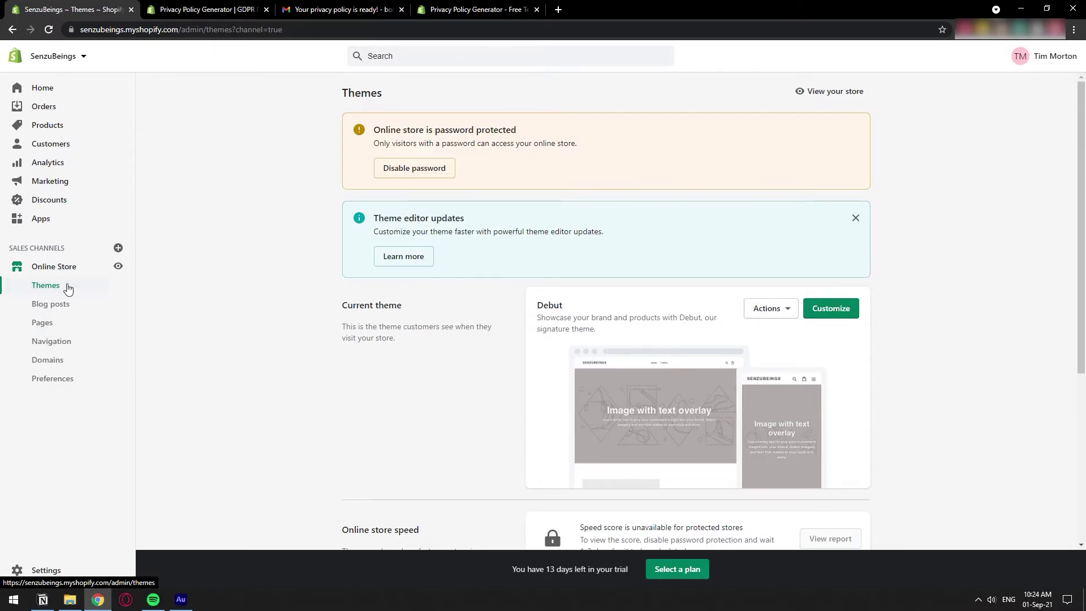
# Step: Customize the Debut theme and open the footer's Quick links menu settings
pyautogui.click(828, 305)
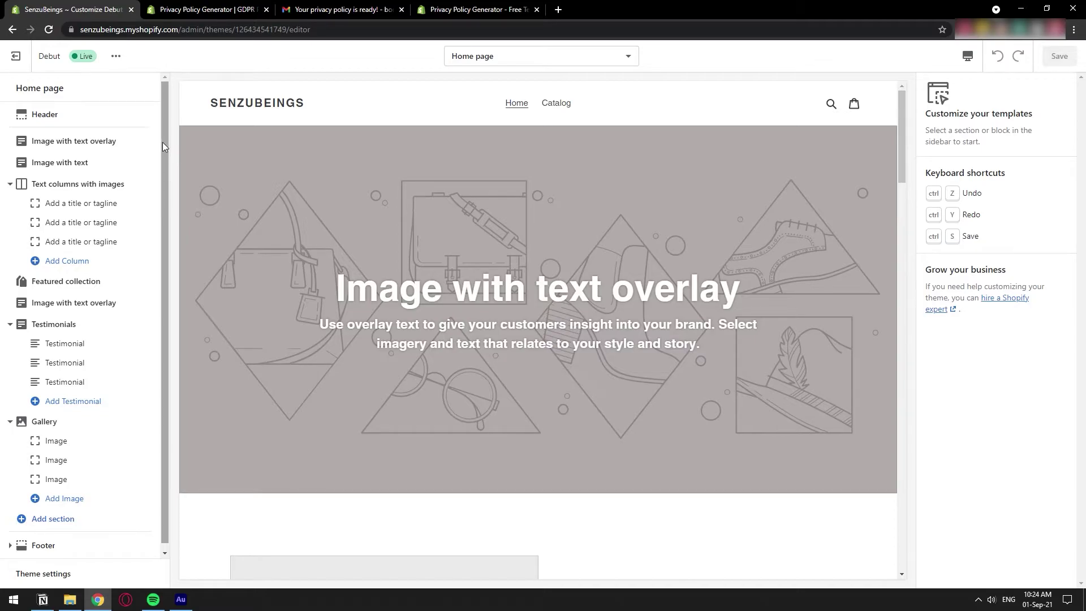
pyautogui.scroll(-1, 162, 142)
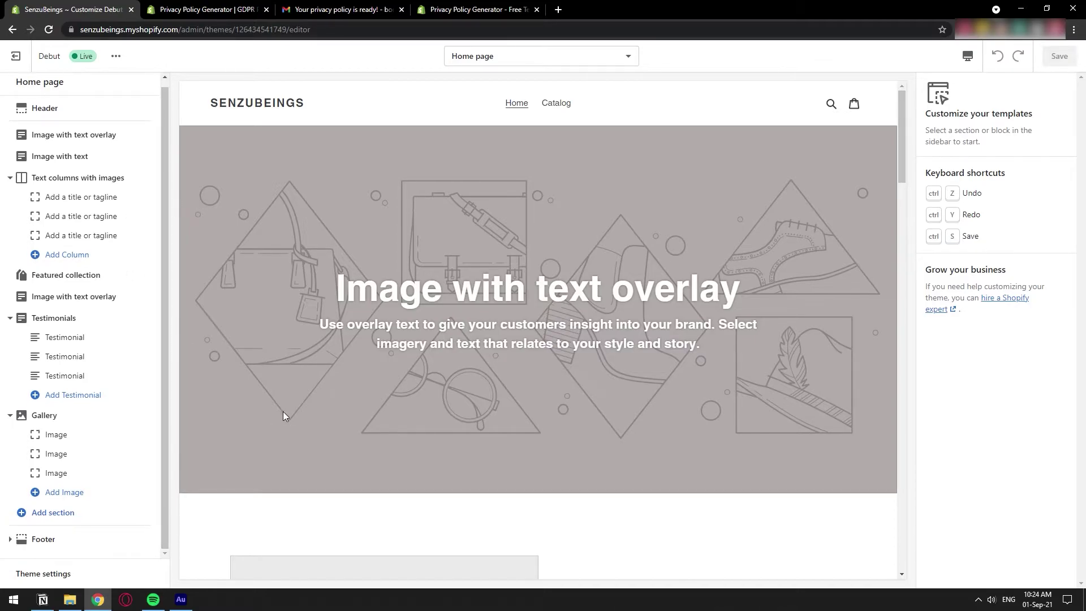
pyautogui.scroll(-10, 305, 426)
pyautogui.scroll(-15, 710, 338)
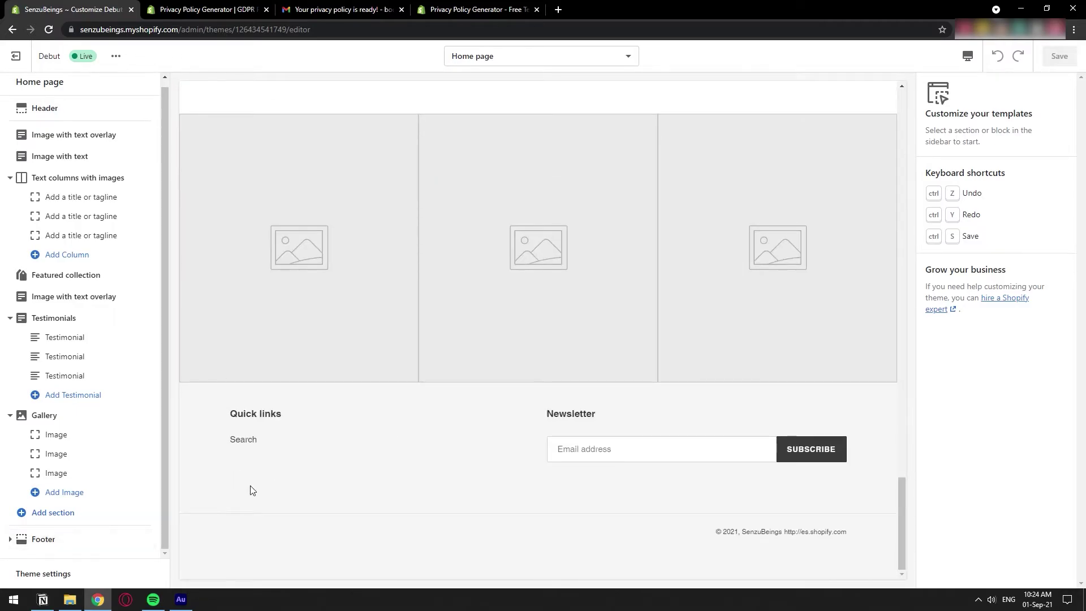
pyautogui.click(21, 540)
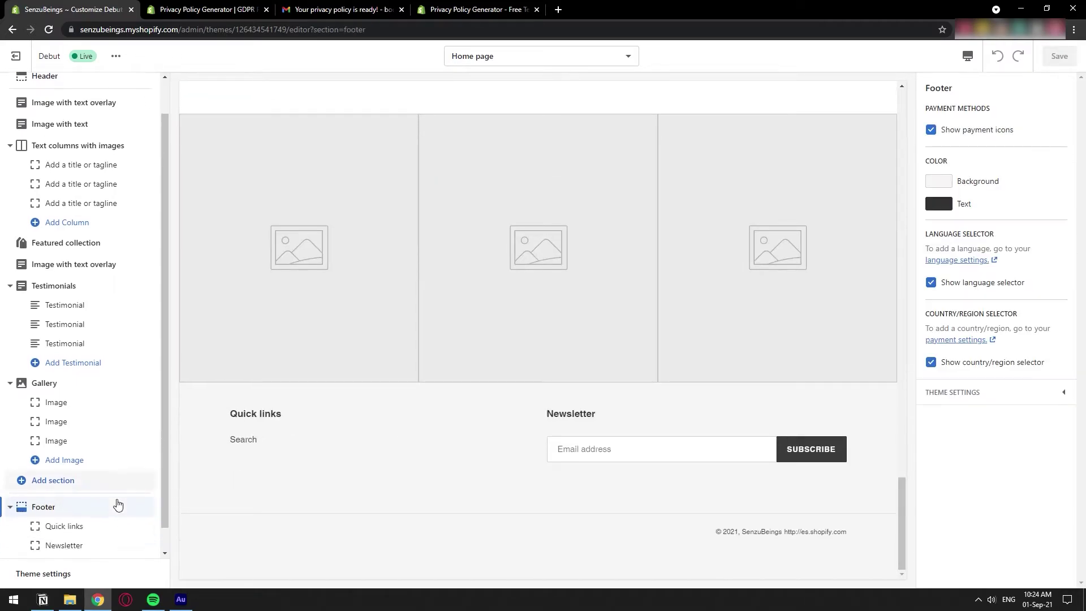
pyautogui.moveTo(242, 416); pyautogui.dragTo(273, 416)
pyautogui.moveTo(602, 422); pyautogui.dragTo(579, 418)
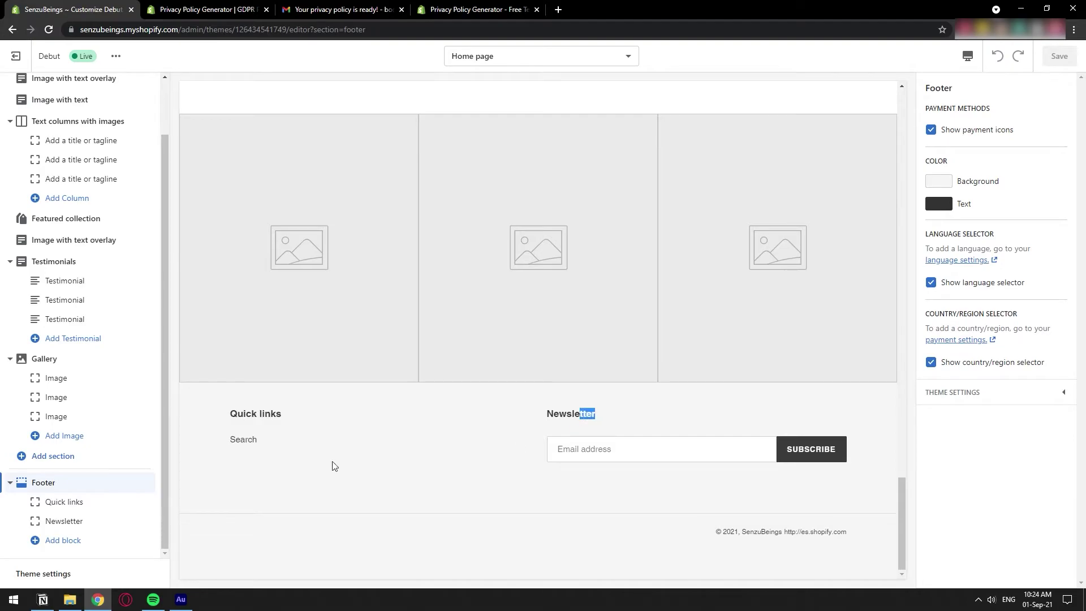
pyautogui.click(77, 503)
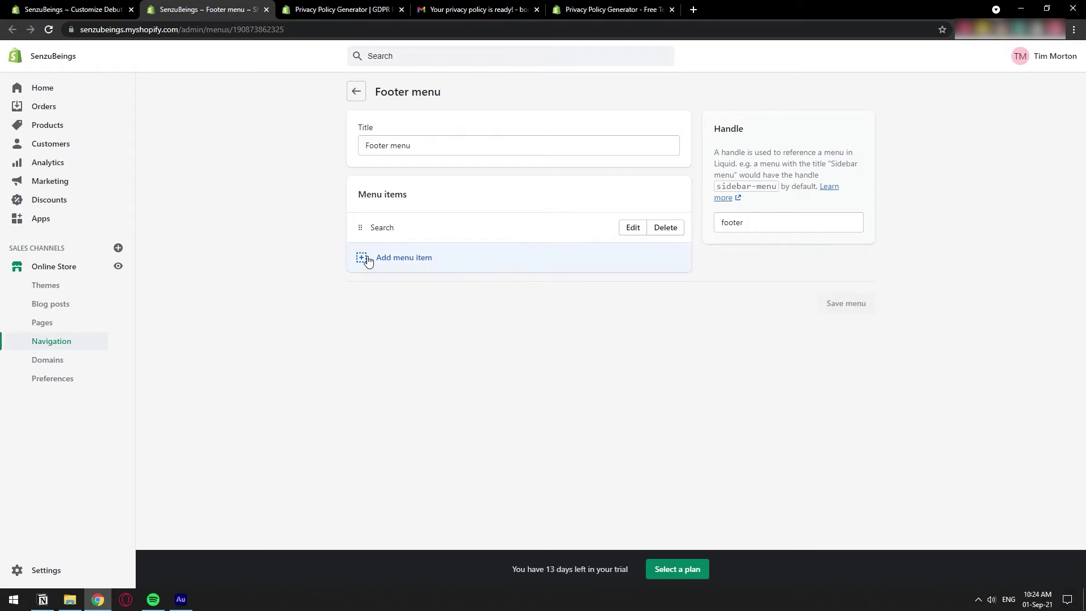
# Step: Add a 'Privacy Policy' Footer menu item linked to Pages > Privacy Policy and save the menu
pyautogui.click(390, 258)
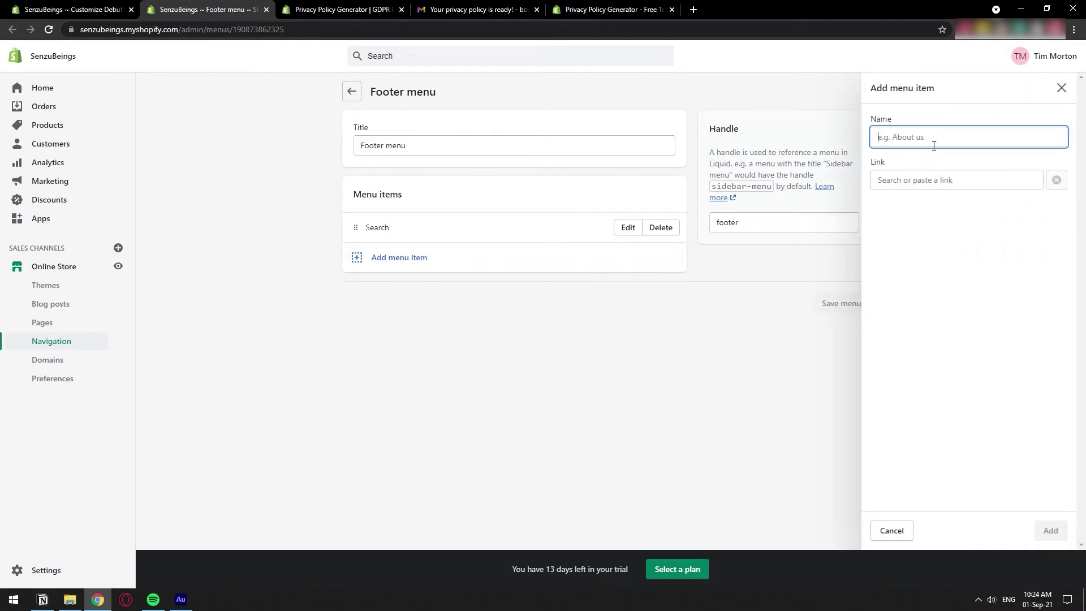
pyautogui.write('Privacy Policy')
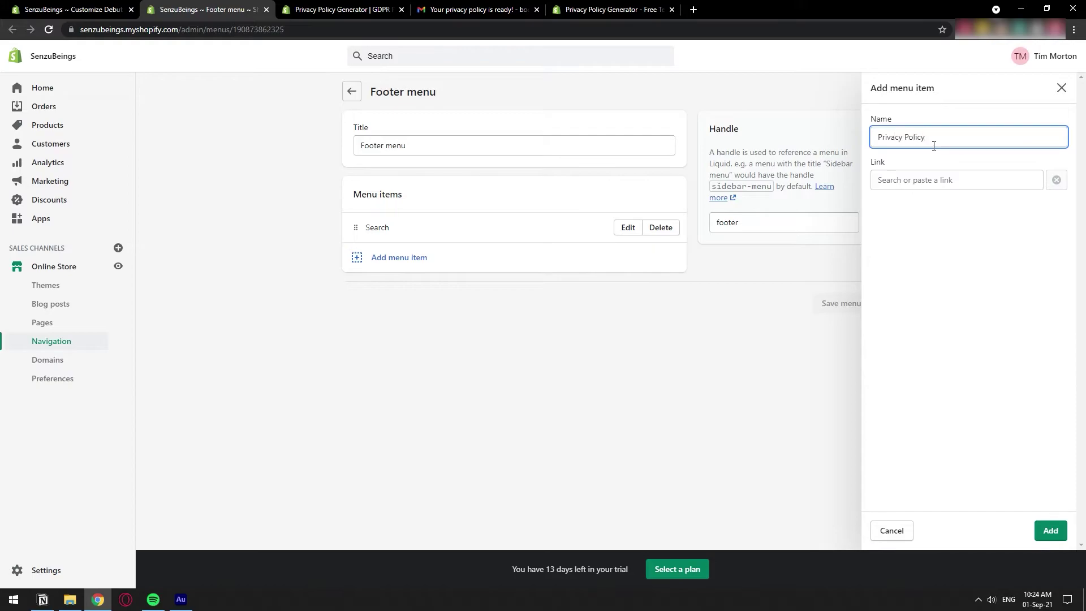
pyautogui.click(940, 181)
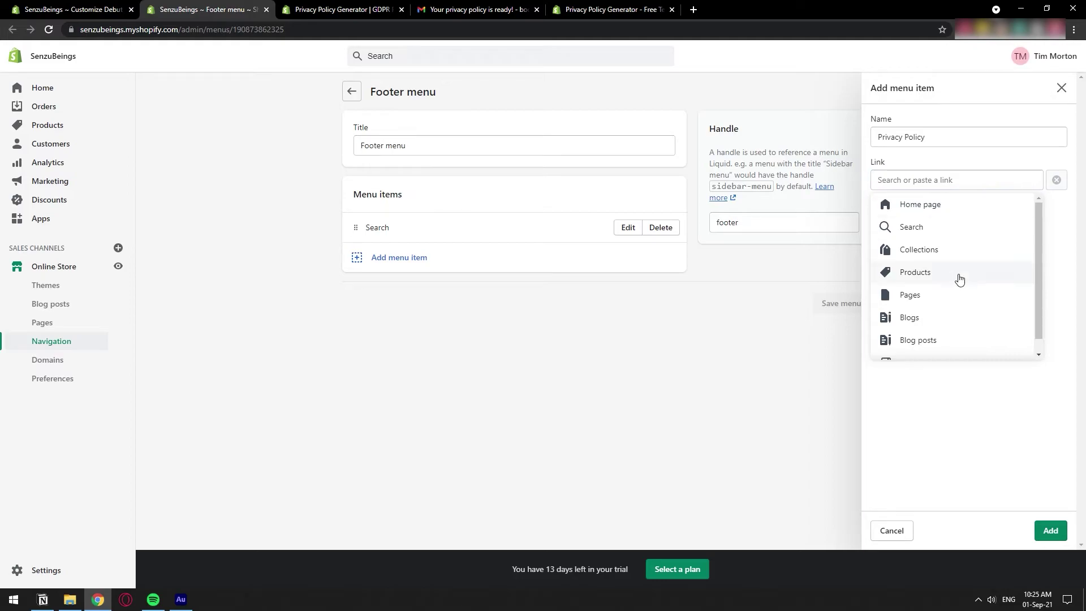
pyautogui.click(934, 295)
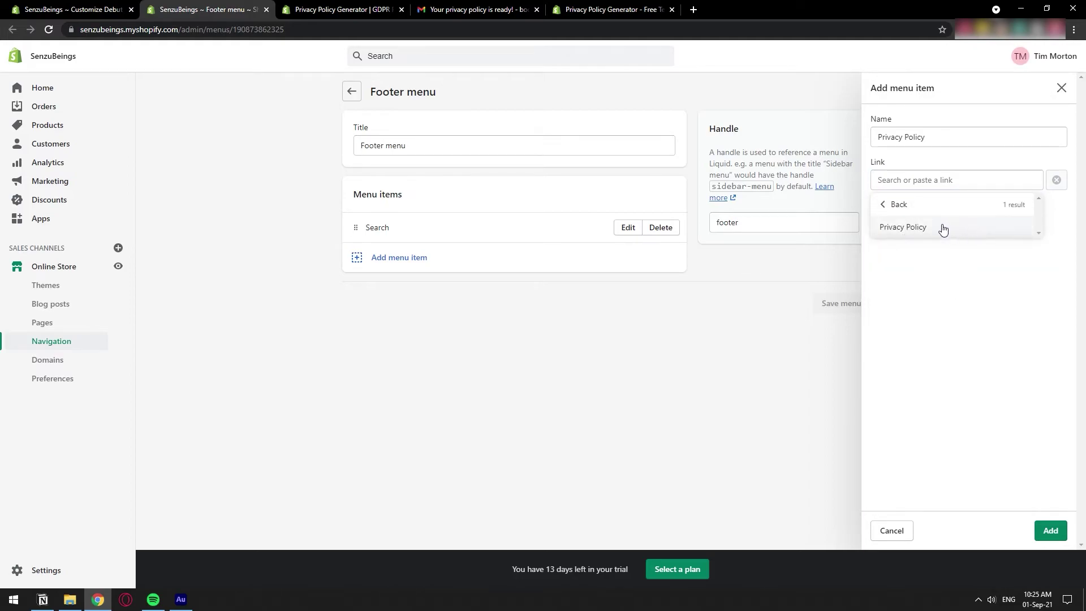
pyautogui.click(911, 229)
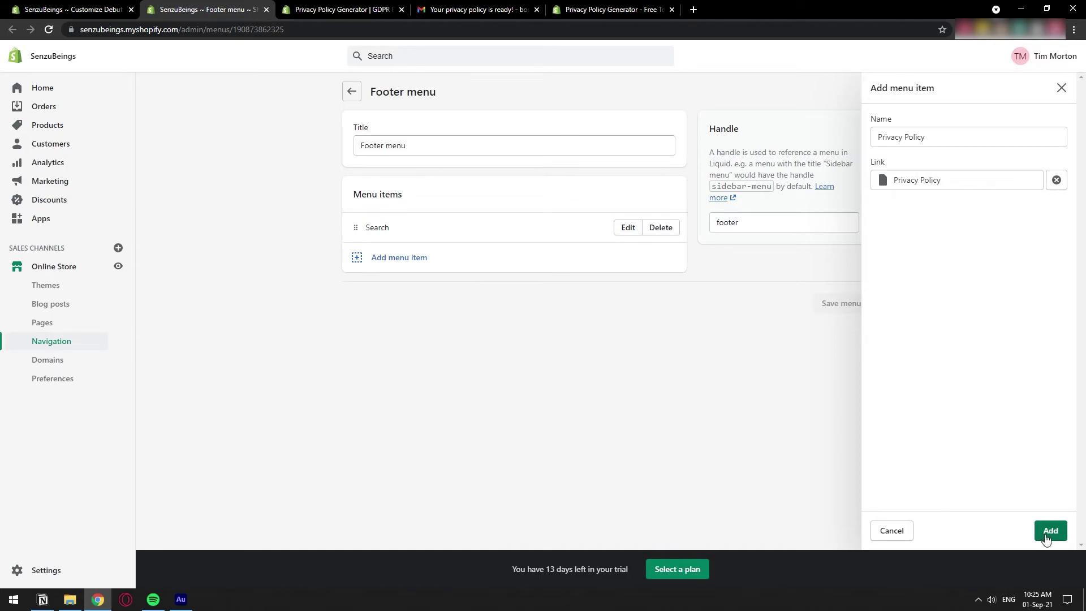
pyautogui.click(1050, 531)
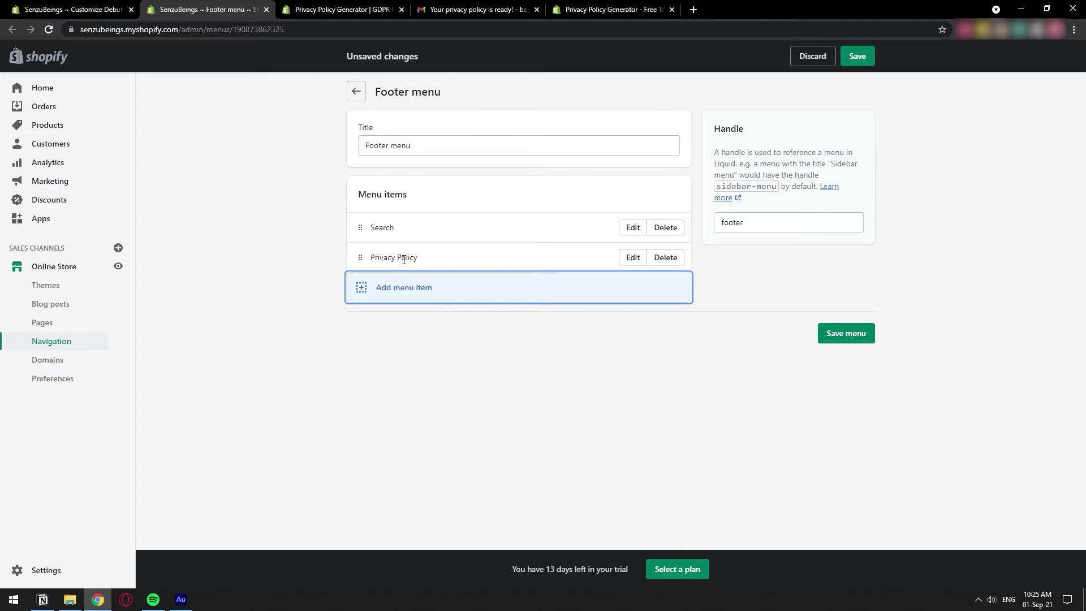
pyautogui.click(858, 336)
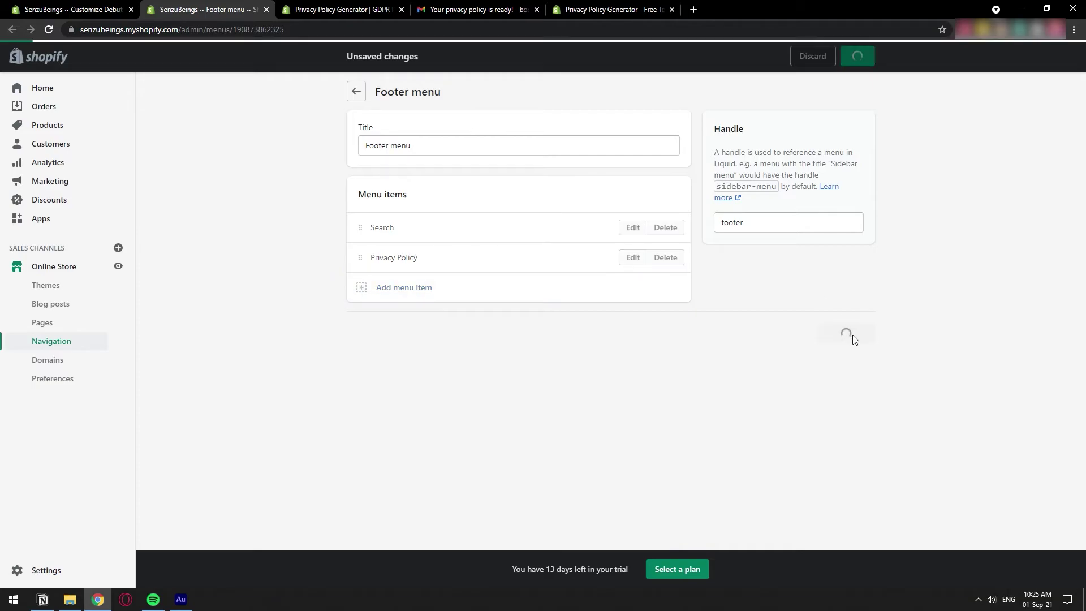
# Step: View the live storefront from Themes and scroll to the footer Quick links
pyautogui.click(45, 285)
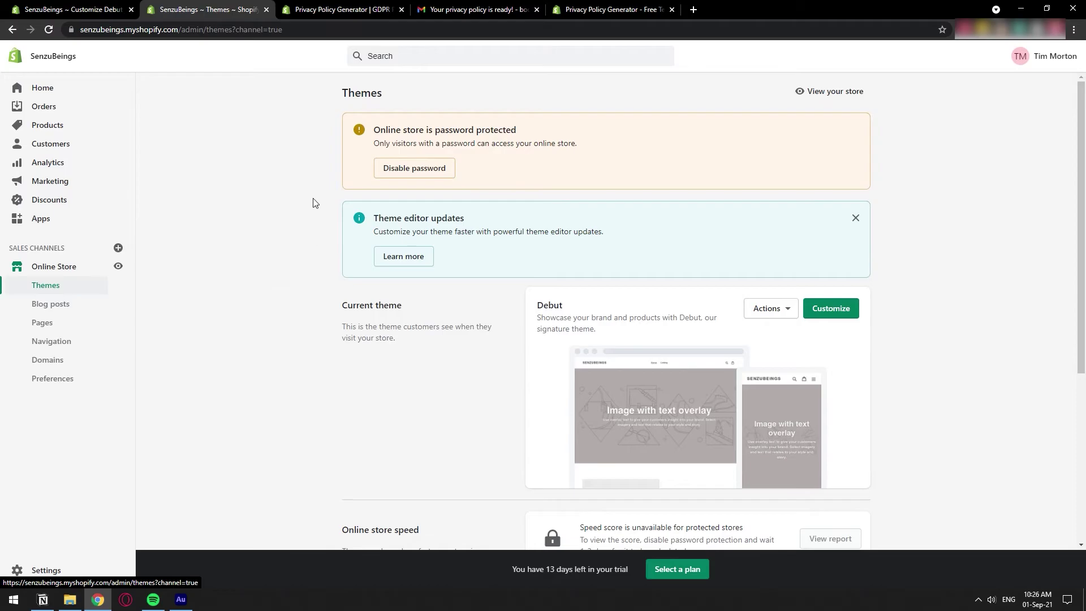
pyautogui.click(126, 265)
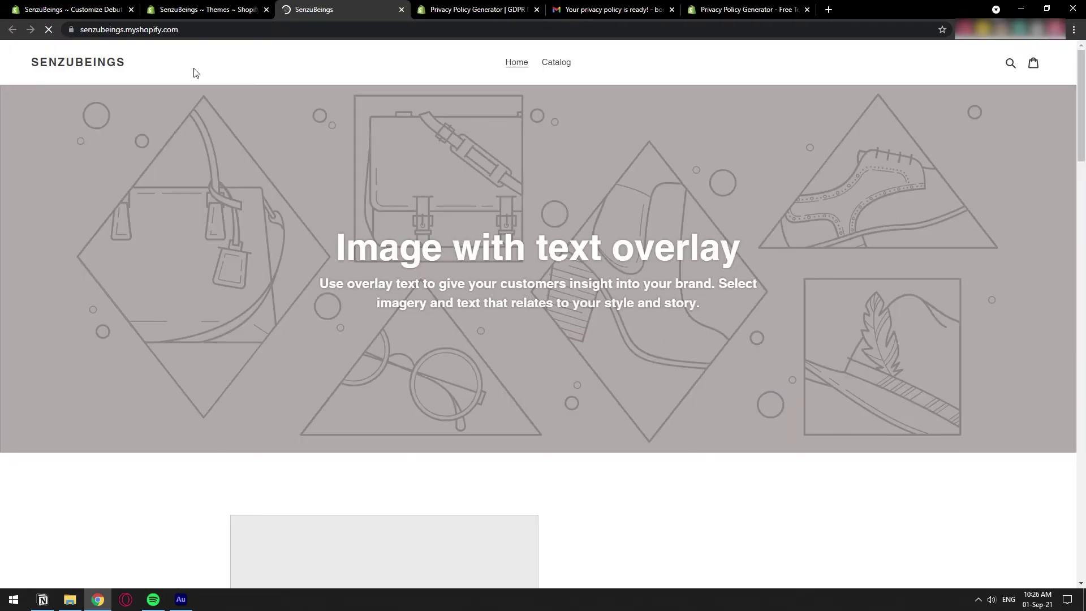
pyautogui.scroll(-20, 707, 458)
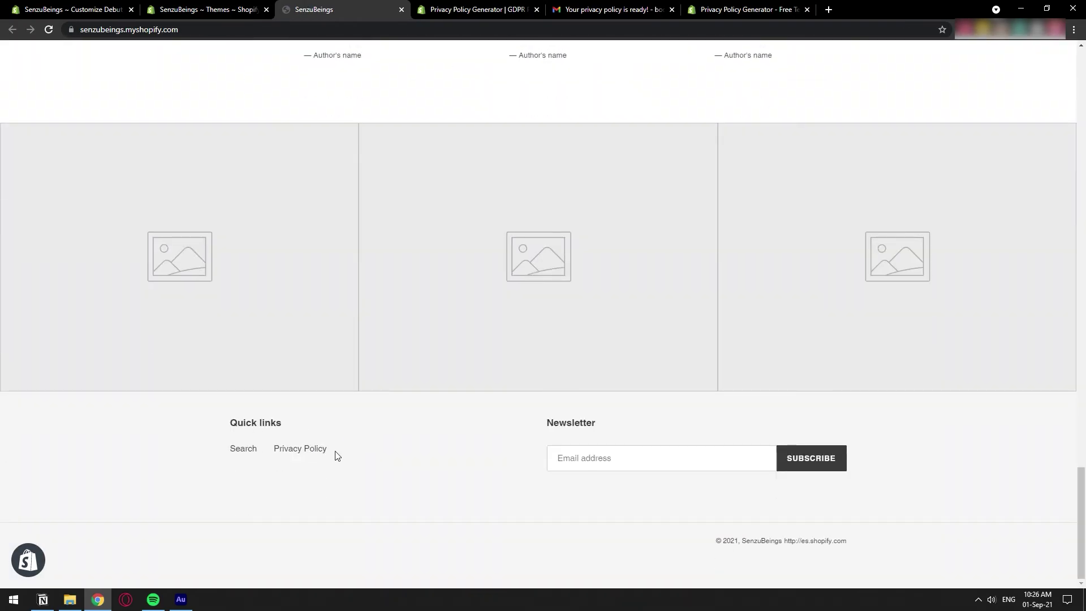
# Step: Open Privacy Policy from the footer Quick links and check its text for leftover order-information placeholders
pyautogui.click(315, 449)
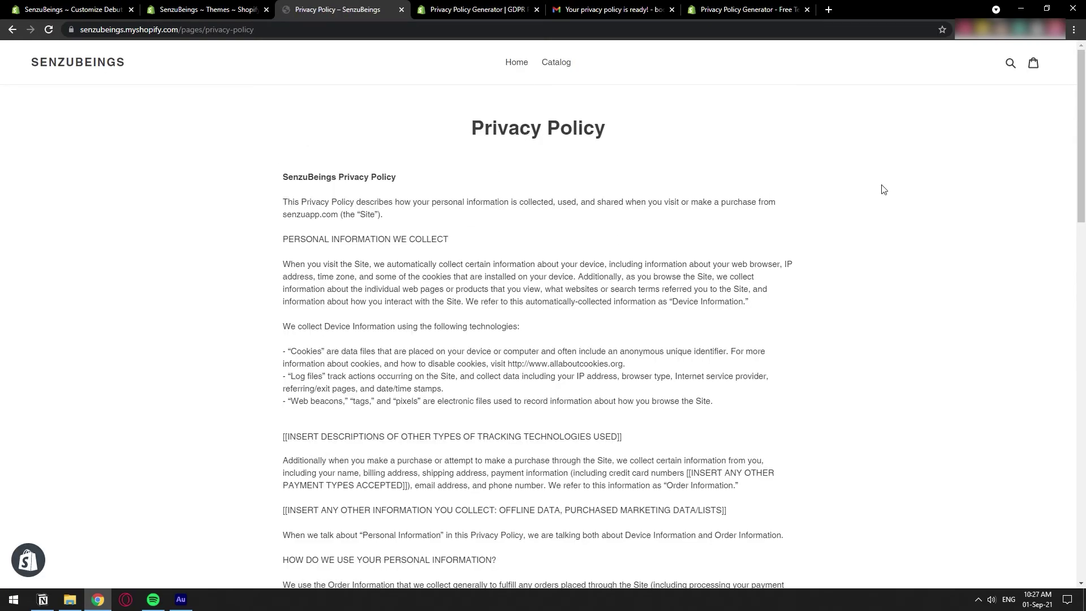
pyautogui.scroll(-8, 882, 186)
pyautogui.tripleClick(337, 217)
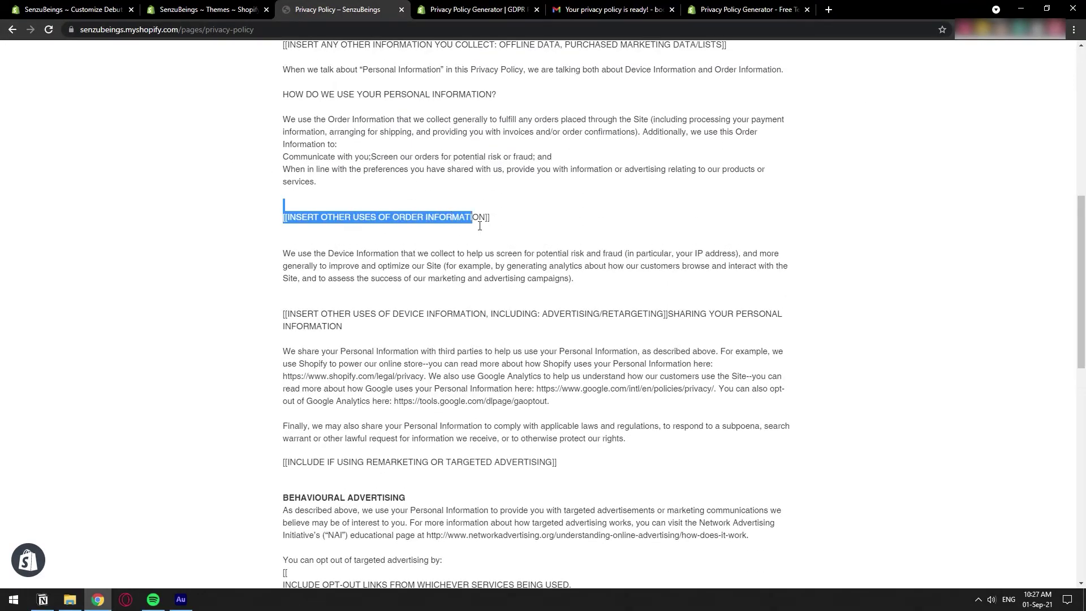
pyautogui.moveTo(492, 222); pyautogui.dragTo(434, 219)
pyautogui.moveTo(1081, 263); pyautogui.dragTo(1084, 94)
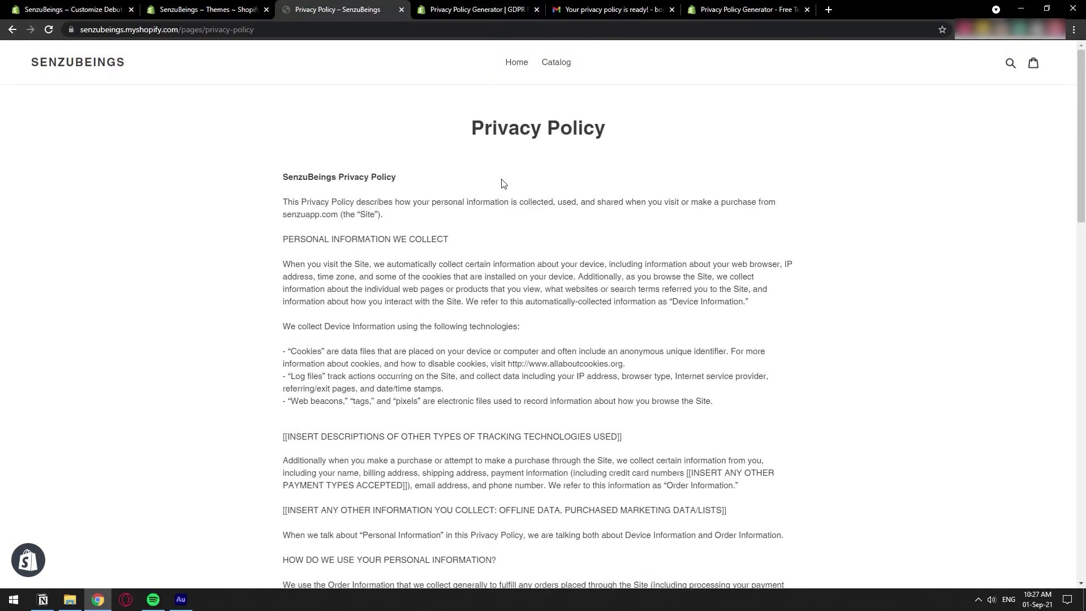